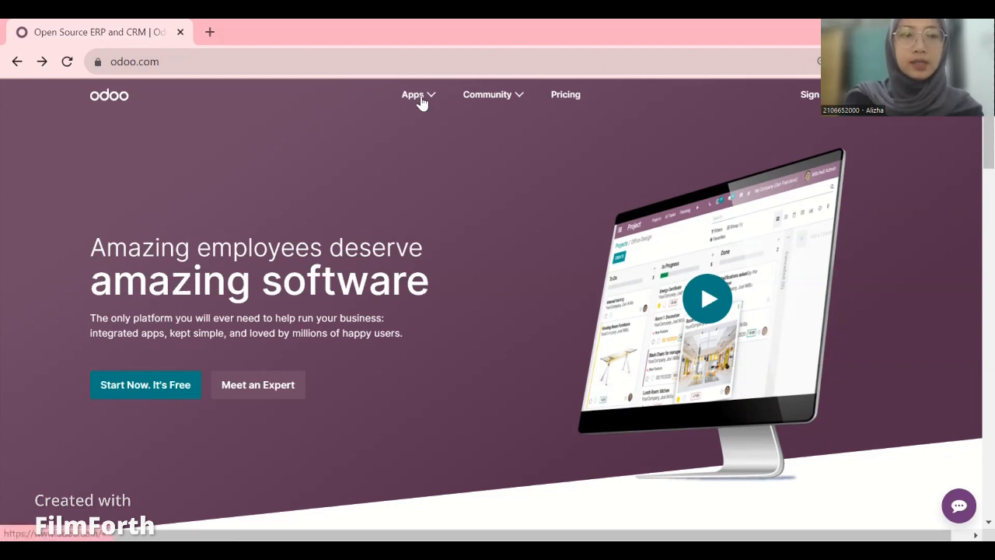
Start the free Odoo trial from the homepage to reach the app selection page.
{"action": "left_click", "coordinate": [162, 62]}
{"action": "left_click", "coordinate": [191, 93]}
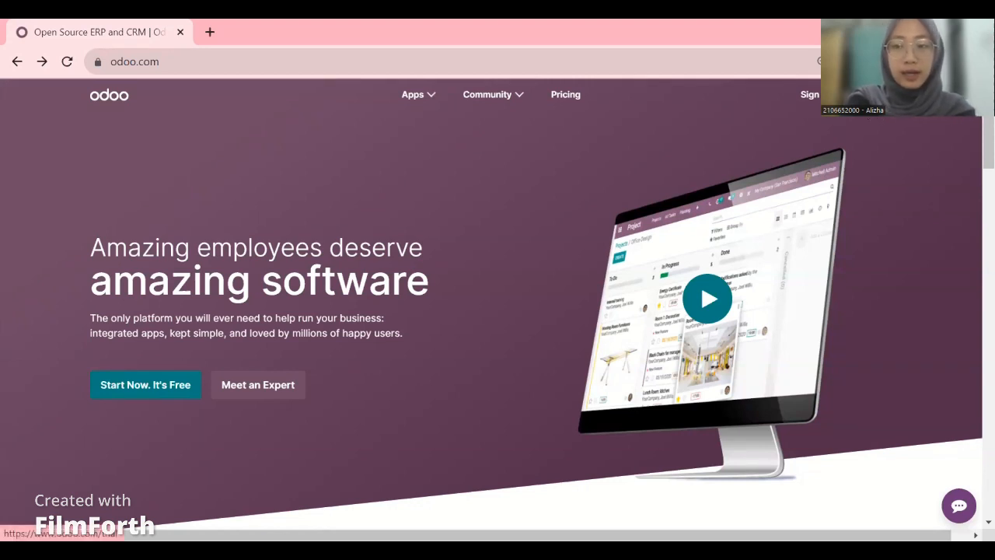
{"action": "left_click", "coordinate": [146, 385]}
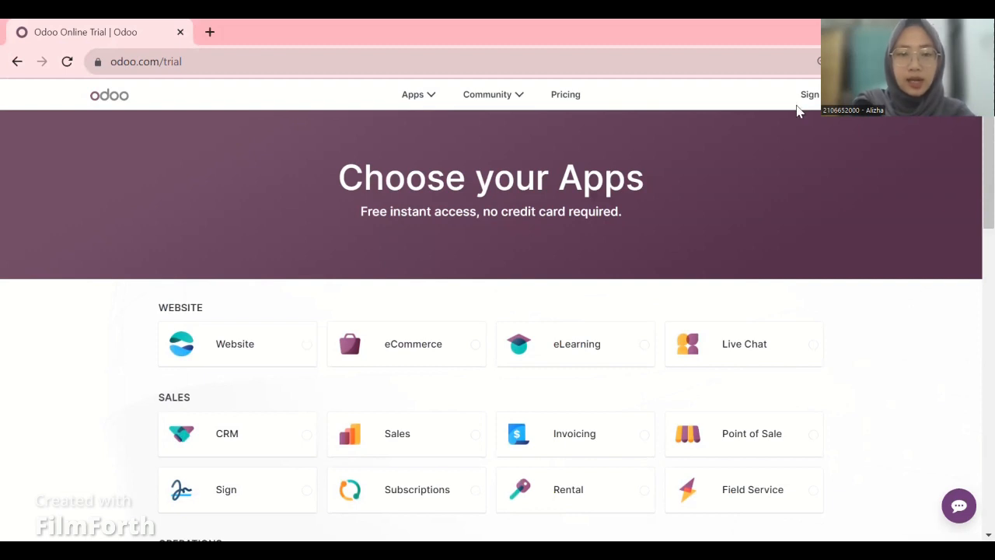
Select the Employees app in the Human Resources category.
{"action": "scroll", "coordinate": [570, 268], "scroll_direction": "down", "scroll_amount": 3}
{"action": "scroll", "coordinate": [569, 268], "scroll_direction": "down", "scroll_amount": 2}
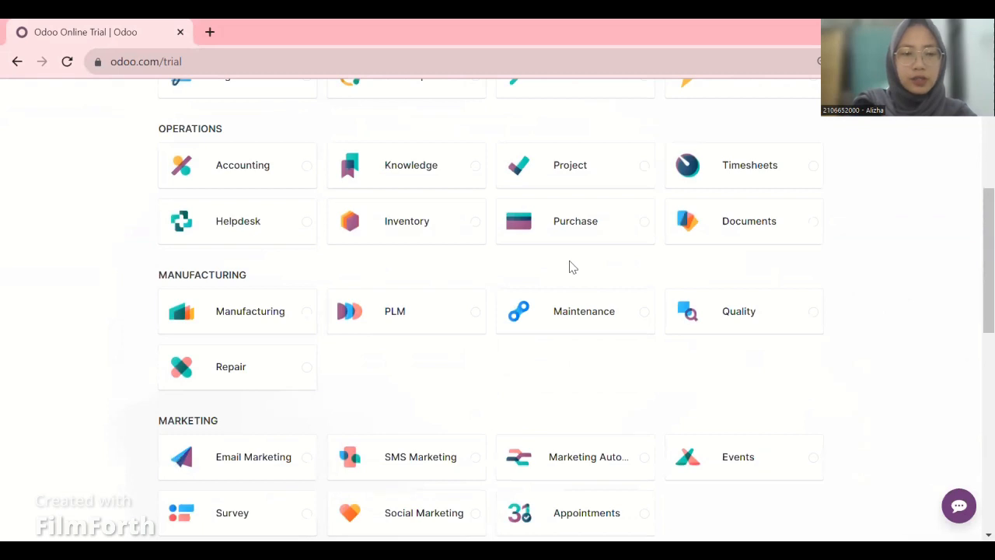
{"action": "scroll", "coordinate": [572, 267], "scroll_direction": "down", "scroll_amount": 1}
{"action": "scroll", "coordinate": [572, 268], "scroll_direction": "down", "scroll_amount": 2}
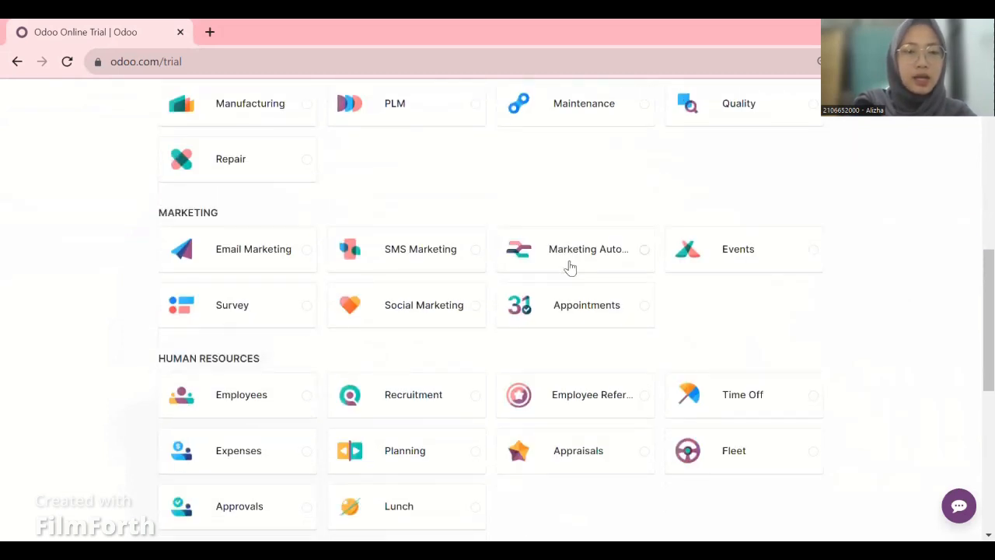
{"action": "scroll", "coordinate": [570, 268], "scroll_direction": "down", "scroll_amount": 2}
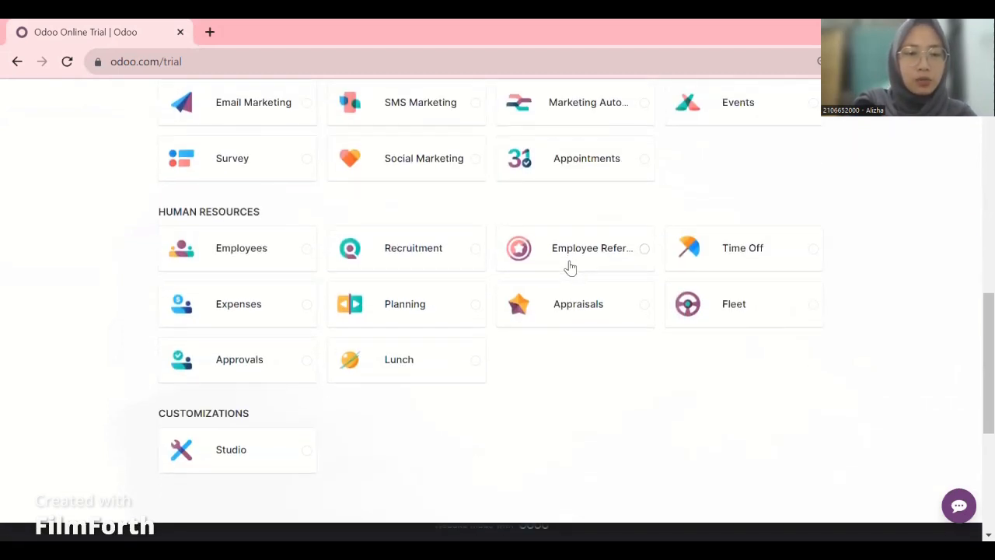
{"action": "left_click", "coordinate": [308, 254]}
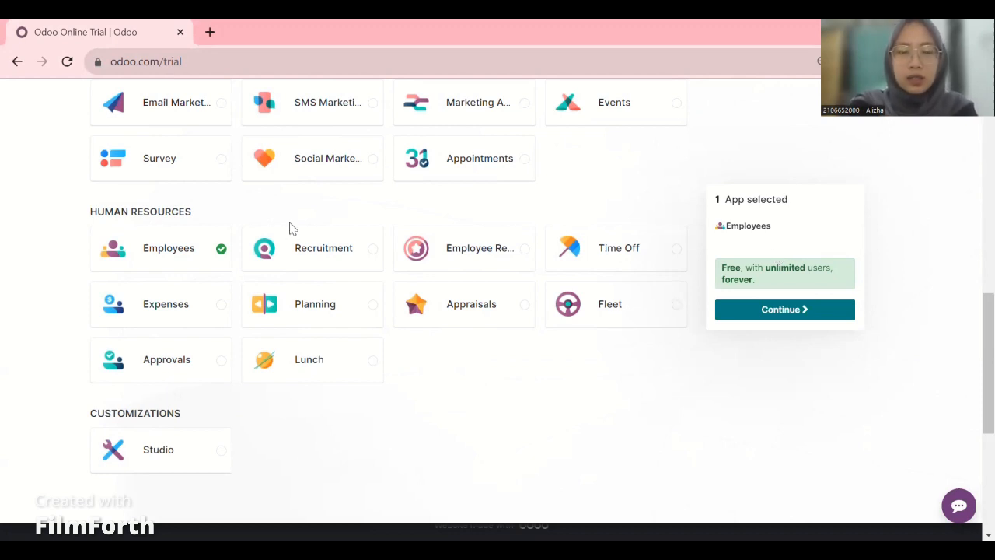
Try adding Recruitment, Employee Referral and Time Off to the app selection, and deselect all three again.
{"action": "left_click", "coordinate": [373, 252]}
{"action": "left_click", "coordinate": [523, 254]}
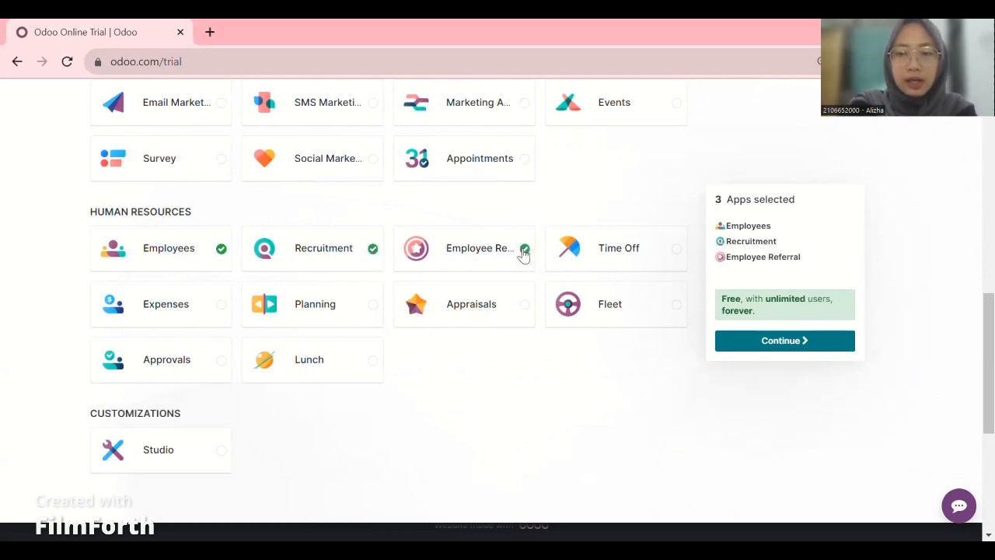
{"action": "left_click", "coordinate": [677, 252]}
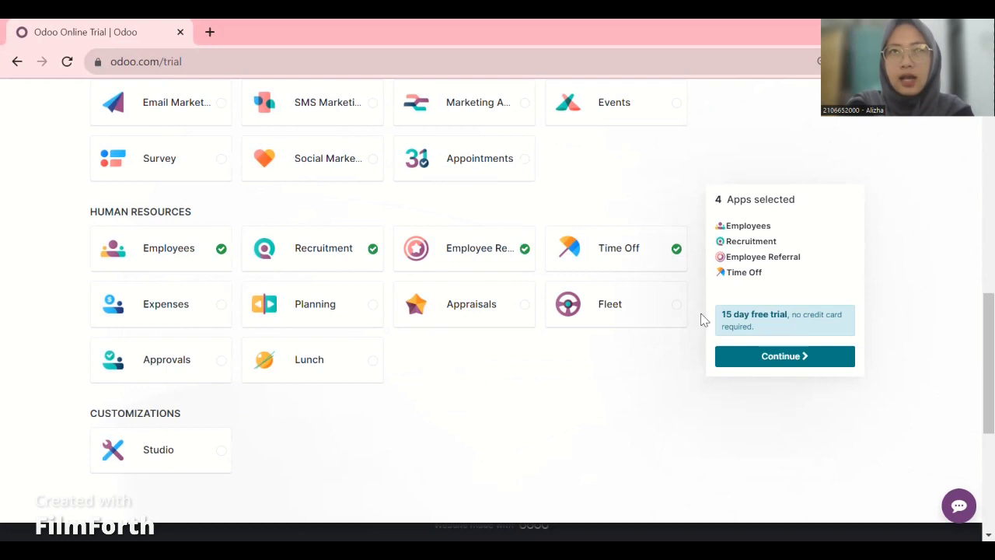
{"action": "left_click", "coordinate": [676, 252]}
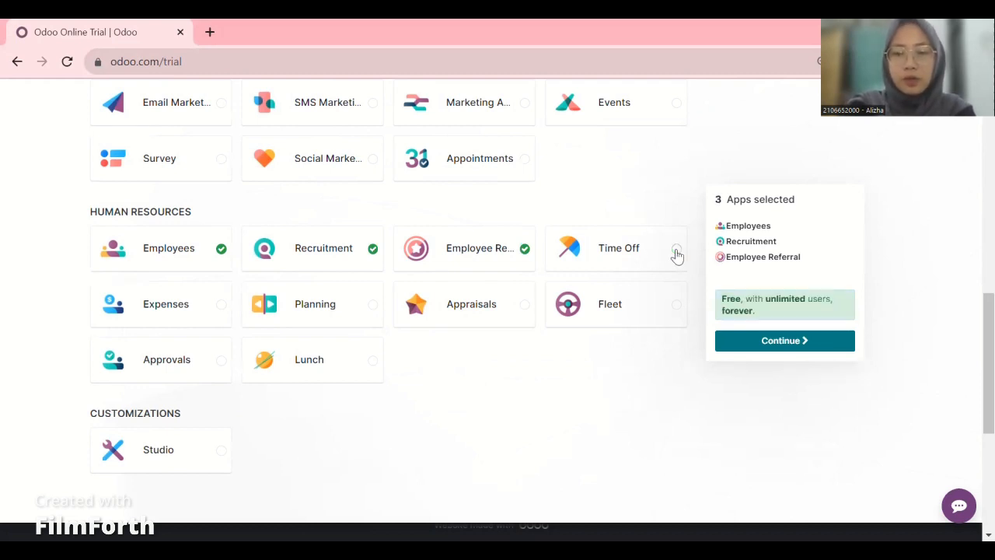
{"action": "left_click", "coordinate": [525, 252]}
{"action": "left_click", "coordinate": [372, 250]}
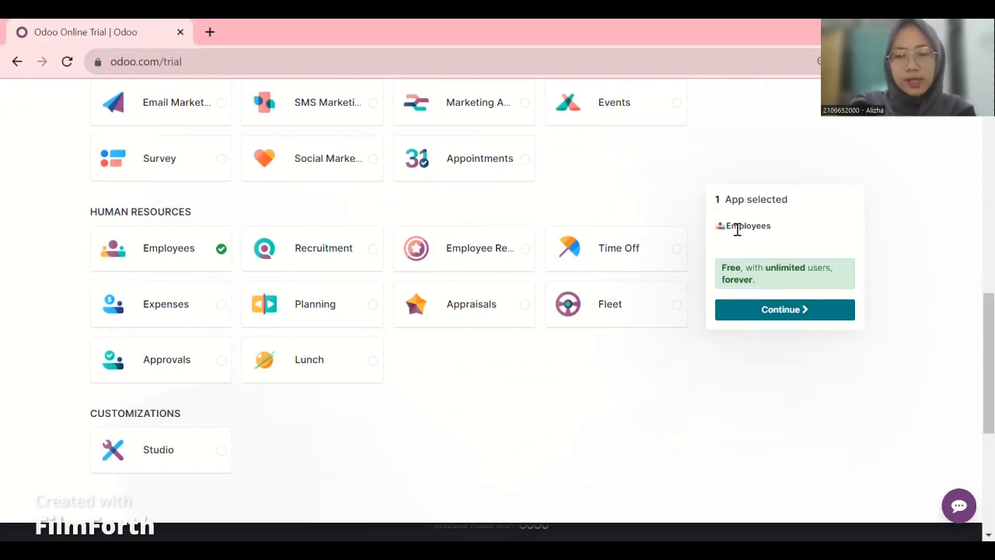
Continue to the trial sign-up form with only Employees selected and fill in the registrant's name and email address.
{"action": "left_click", "coordinate": [741, 310]}
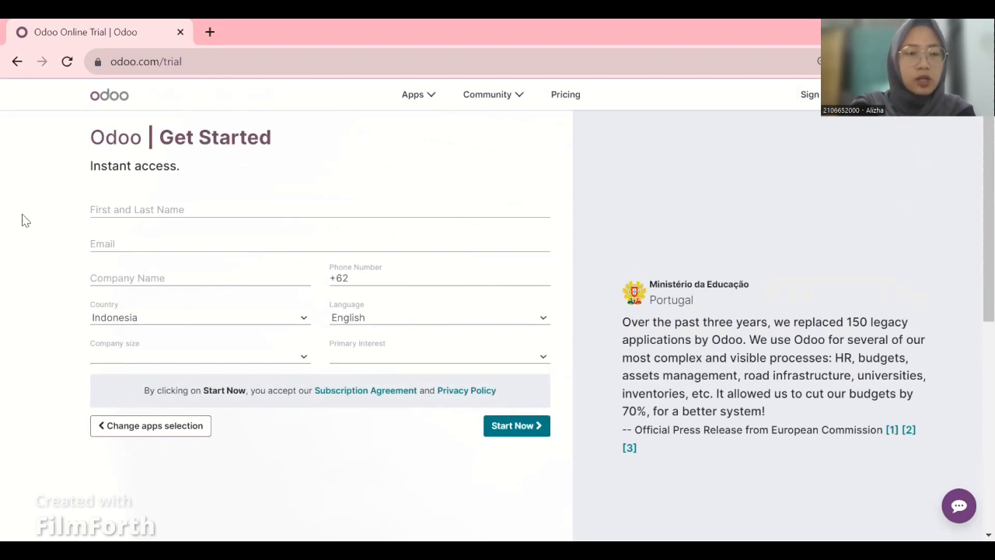
{"action": "left_click", "coordinate": [200, 211]}
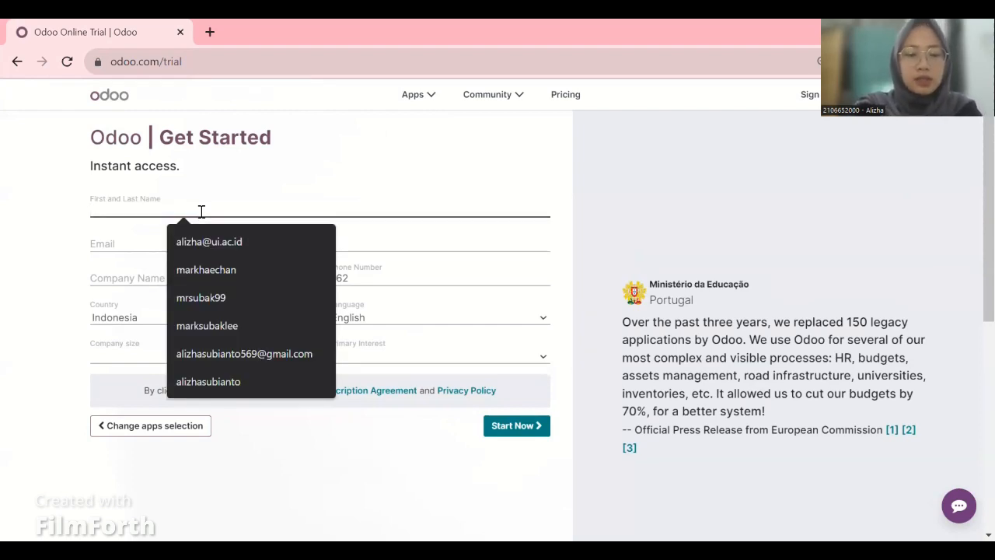
{"action": "type", "text": "Alizha"}
{"action": "scroll", "coordinate": [199, 213], "scroll_direction": "down", "scroll_amount": 1}
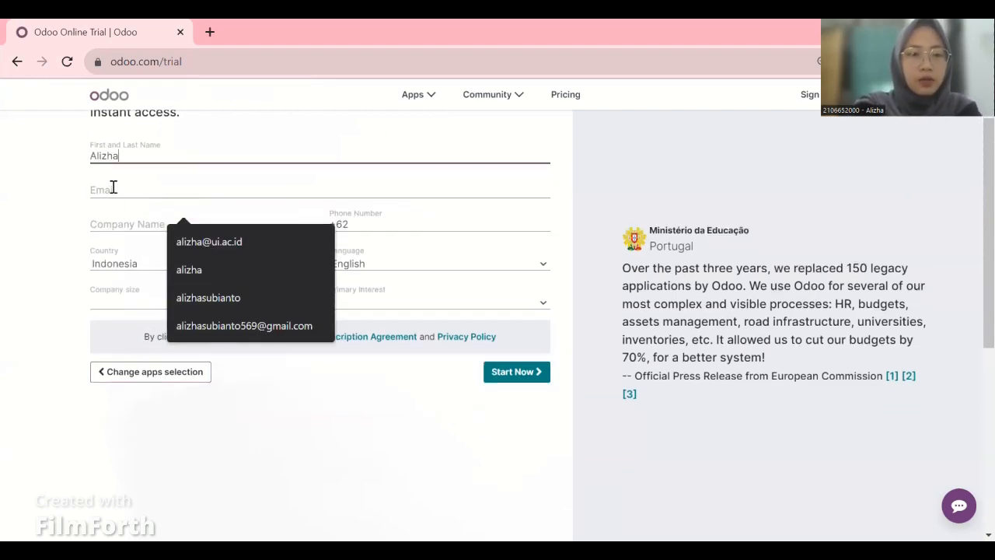
{"action": "left_click", "coordinate": [116, 187]}
{"action": "left_click", "coordinate": [212, 221]}
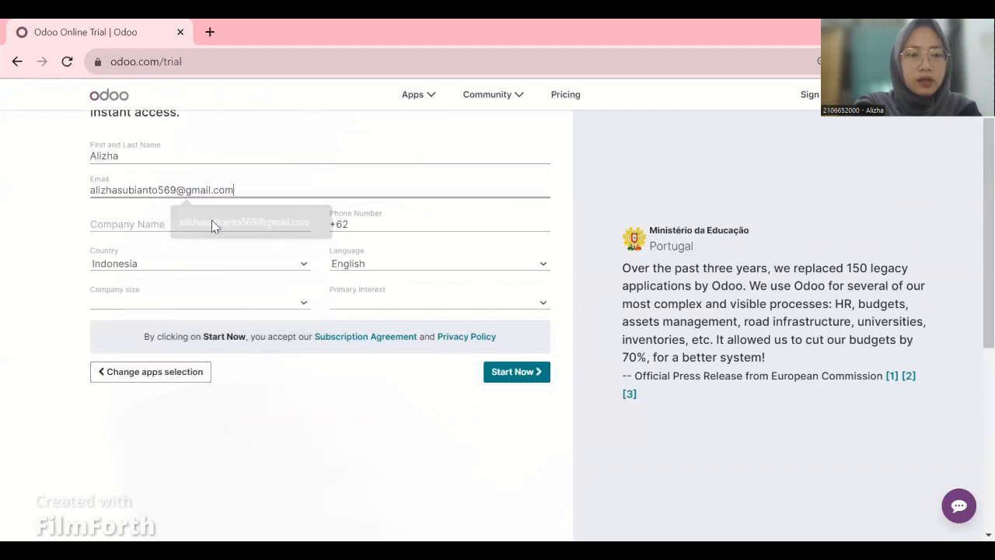
Enter sisdm as the company name in the sign-up form.
{"action": "left_click", "coordinate": [150, 225]}
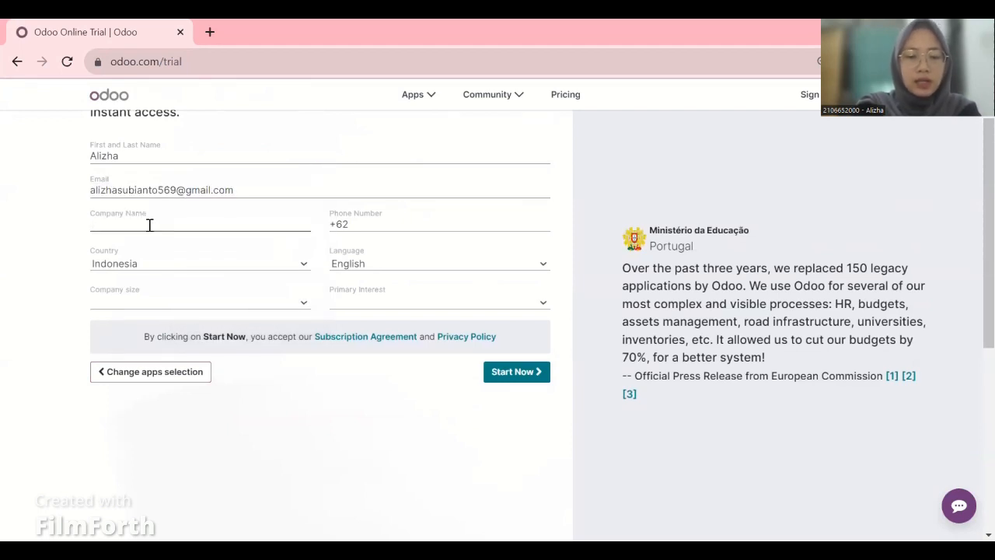
{"action": "type", "text": "sisdm"}
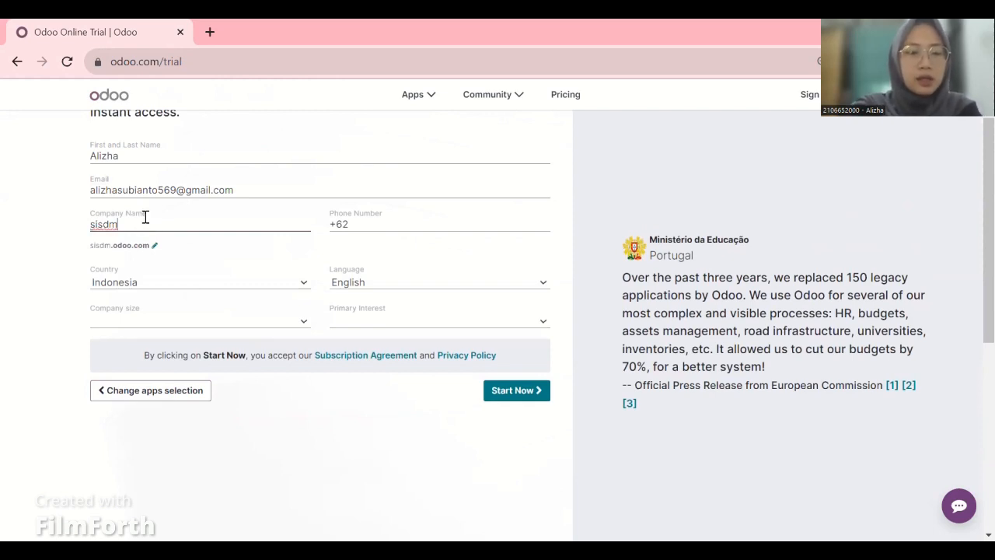
{"action": "left_click", "coordinate": [42, 206]}
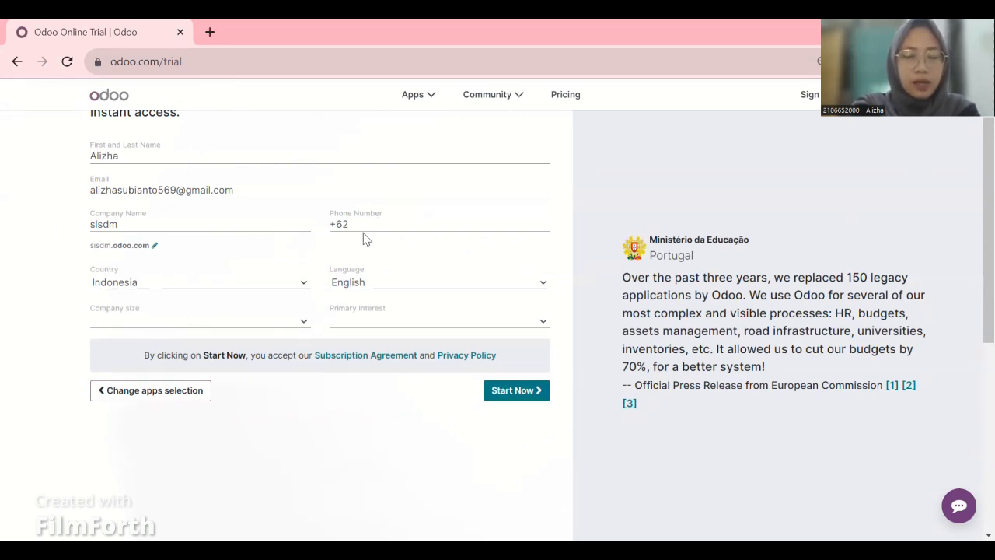
Look through the available languages and choose English for the database.
{"action": "scroll", "coordinate": [364, 237], "scroll_direction": "down", "scroll_amount": 1}
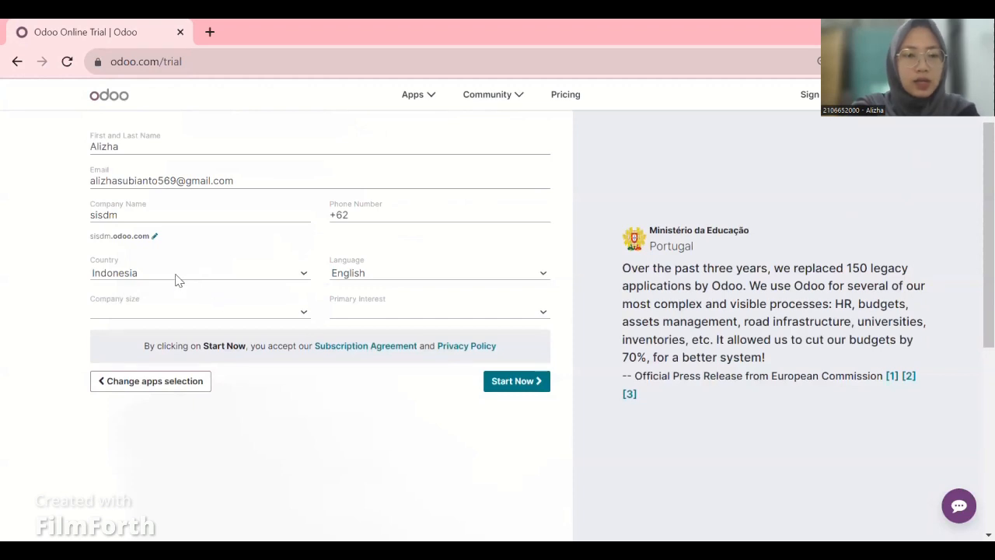
{"action": "left_click", "coordinate": [443, 278]}
{"action": "scroll", "coordinate": [440, 428], "scroll_direction": "down", "scroll_amount": 2}
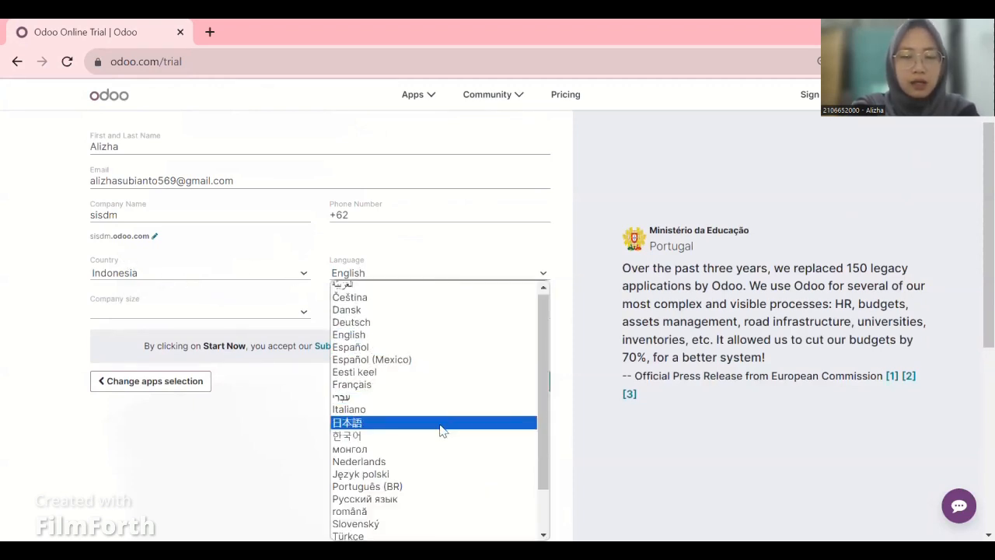
{"action": "scroll", "coordinate": [440, 430], "scroll_direction": "down", "scroll_amount": 1}
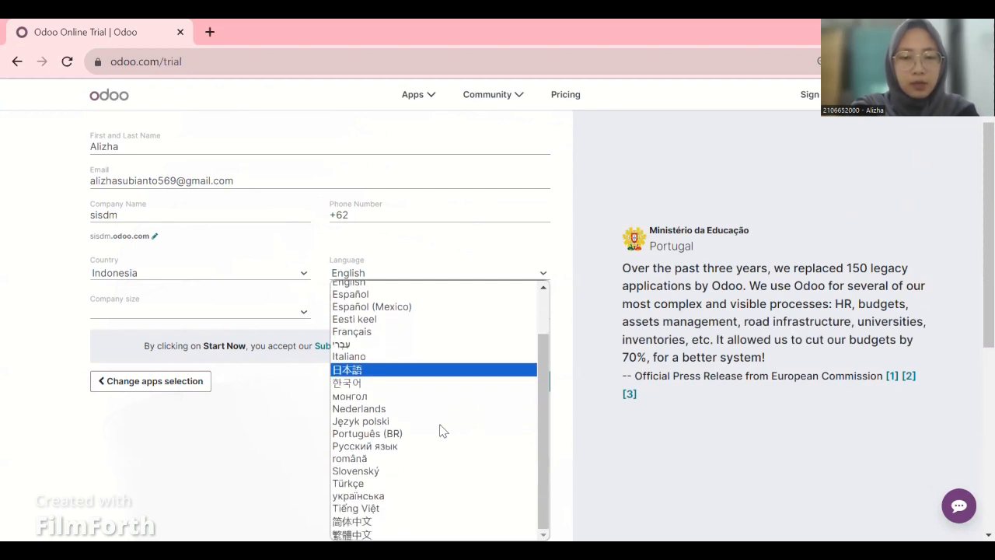
{"action": "scroll", "coordinate": [365, 345], "scroll_direction": "up", "scroll_amount": 1}
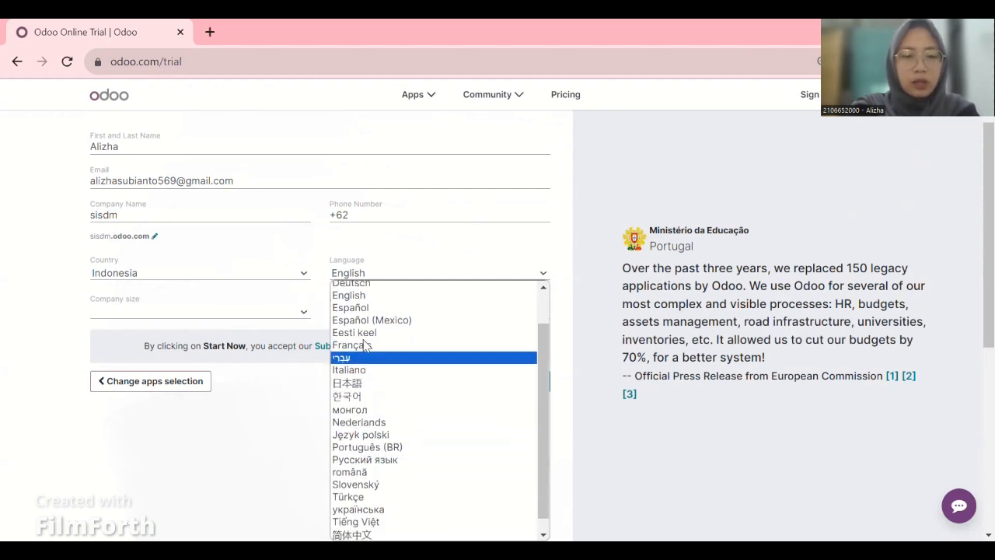
{"action": "scroll", "coordinate": [366, 345], "scroll_direction": "up", "scroll_amount": 2}
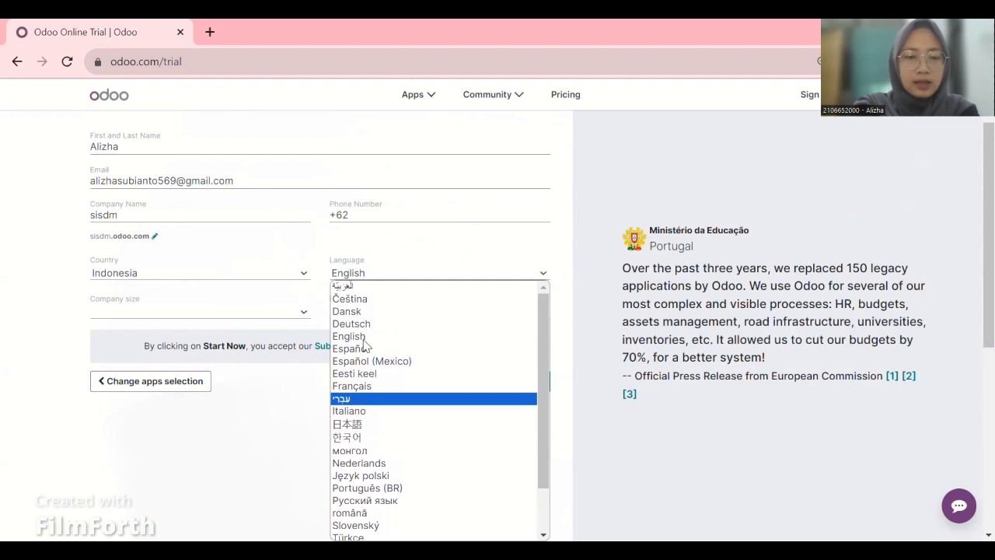
{"action": "scroll", "coordinate": [375, 521], "scroll_direction": "down", "scroll_amount": 3}
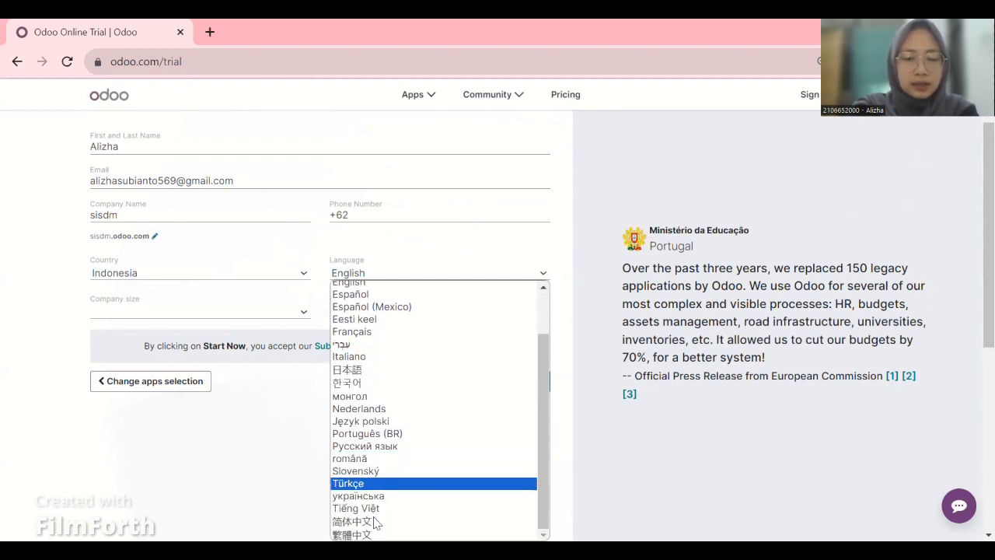
{"action": "scroll", "coordinate": [373, 522], "scroll_direction": "up", "scroll_amount": 2}
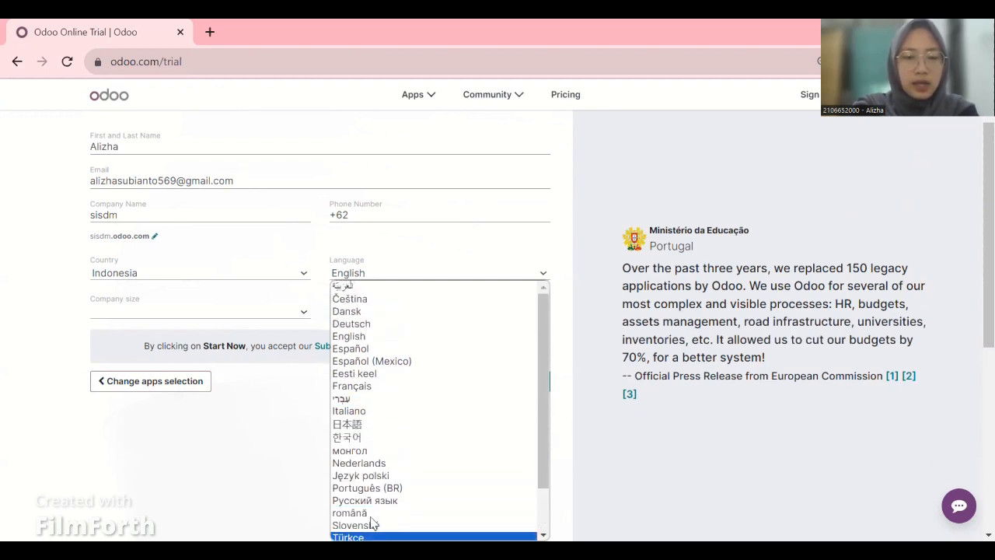
{"action": "left_click", "coordinate": [359, 338]}
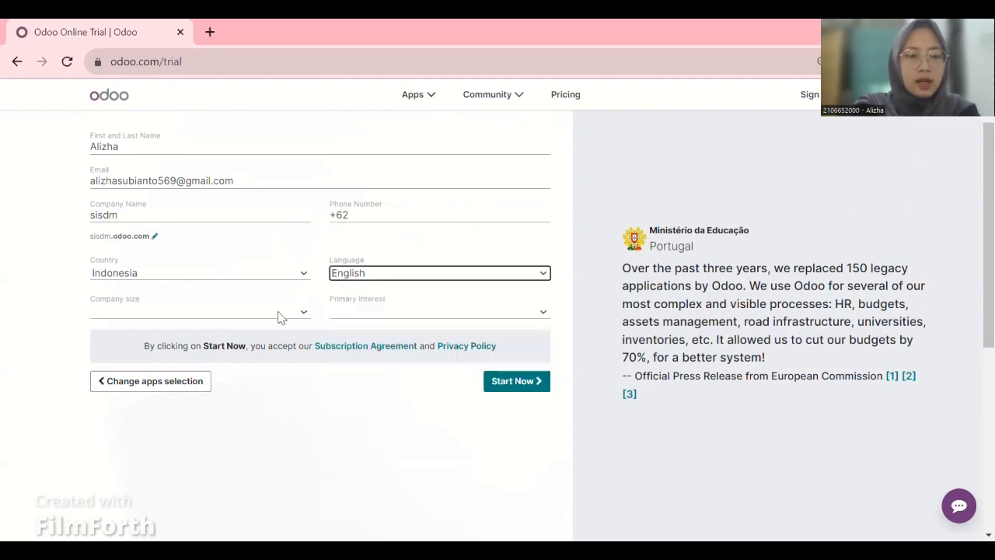
Submit the sign-up form with company size 5 - 20 employees and primary interest I am a student.
{"action": "left_click", "coordinate": [286, 317]}
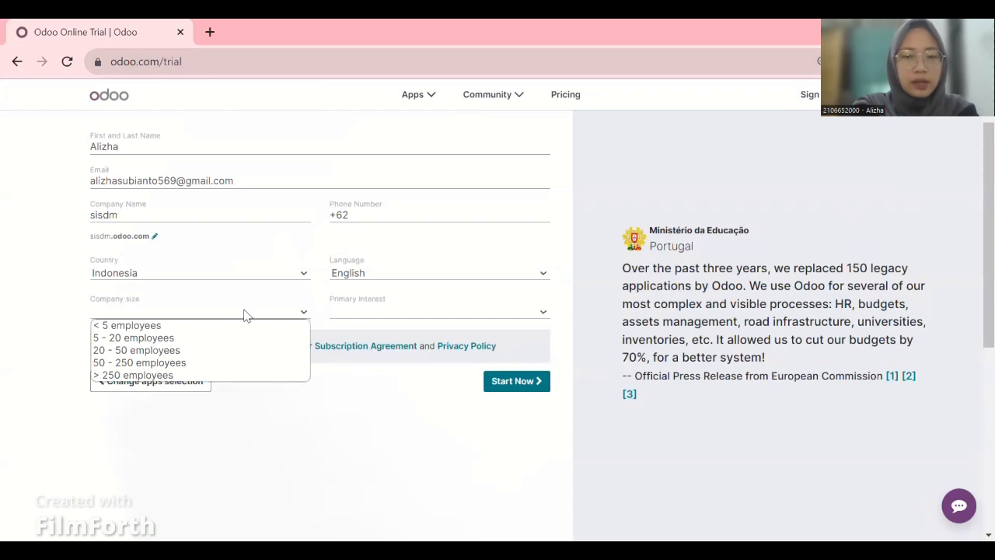
{"action": "left_click", "coordinate": [151, 339]}
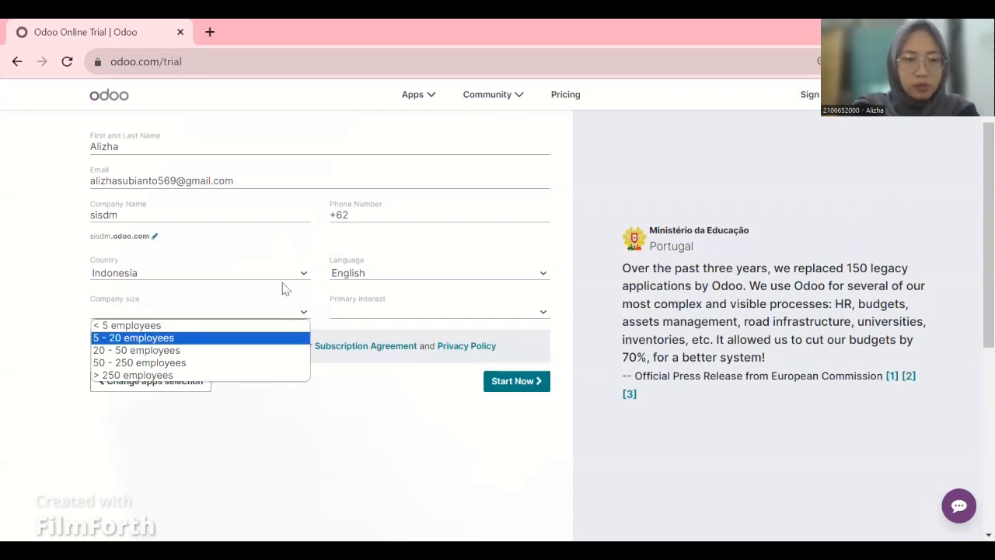
{"action": "left_click", "coordinate": [432, 315]}
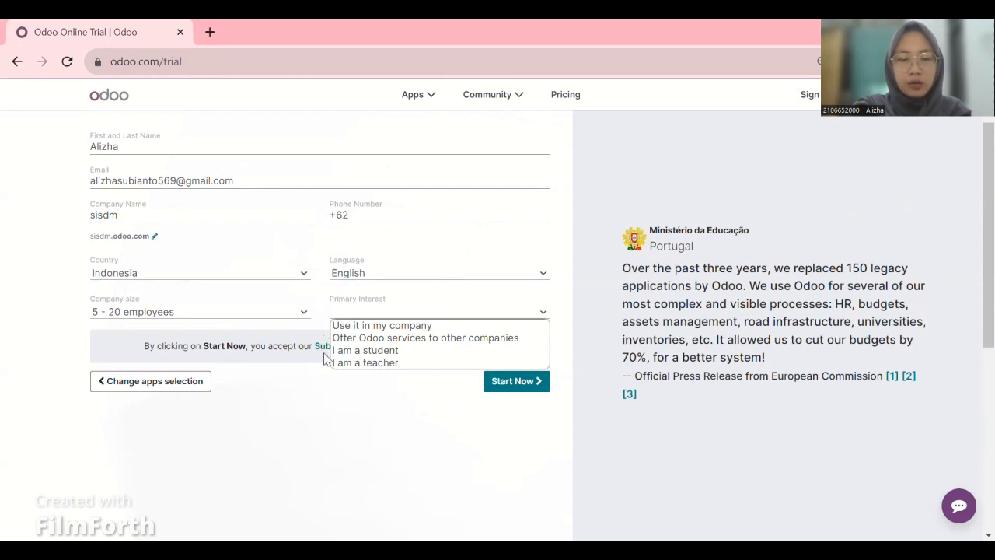
{"action": "left_click", "coordinate": [381, 352]}
{"action": "scroll", "coordinate": [391, 295], "scroll_direction": "up", "scroll_amount": 1}
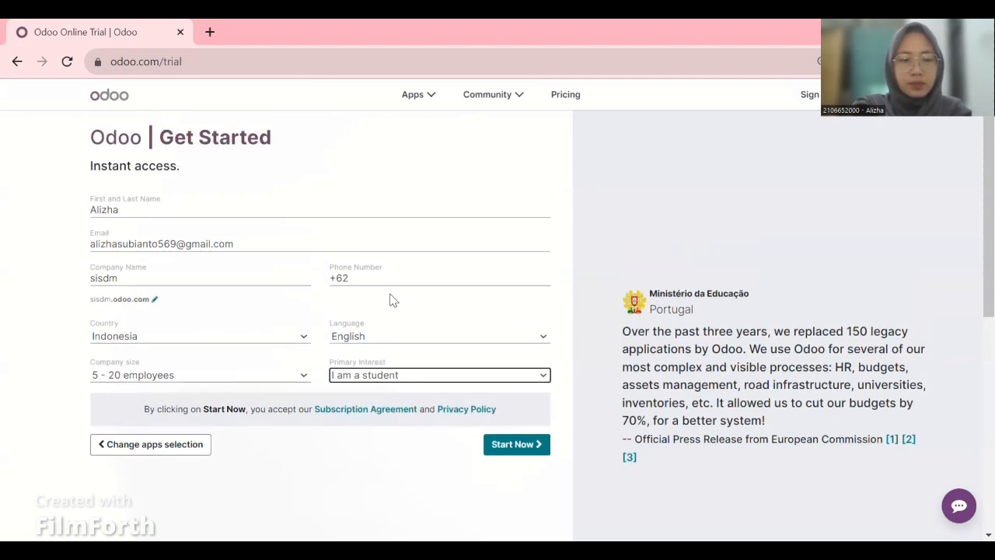
{"action": "left_click", "coordinate": [507, 446]}
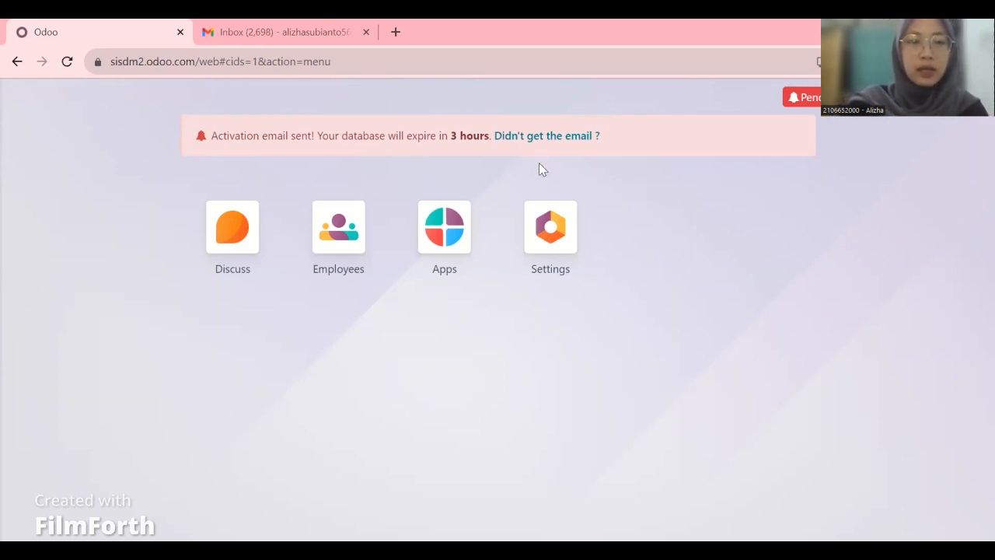
Switch to Gmail and read through the Activate sisdm2.odoo.com email from Odoo Online, including its activation link.
{"action": "left_click", "coordinate": [243, 28]}
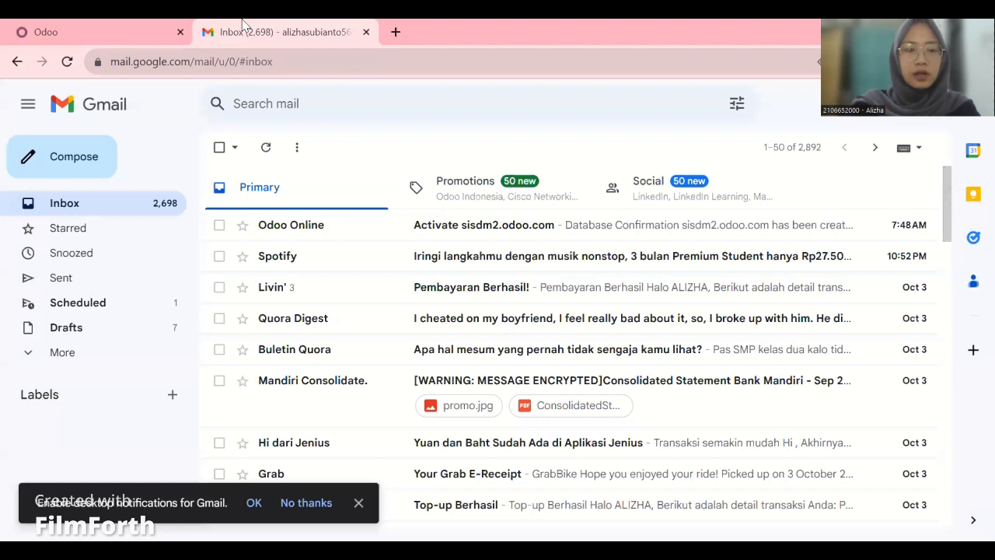
{"action": "left_click", "coordinate": [305, 231]}
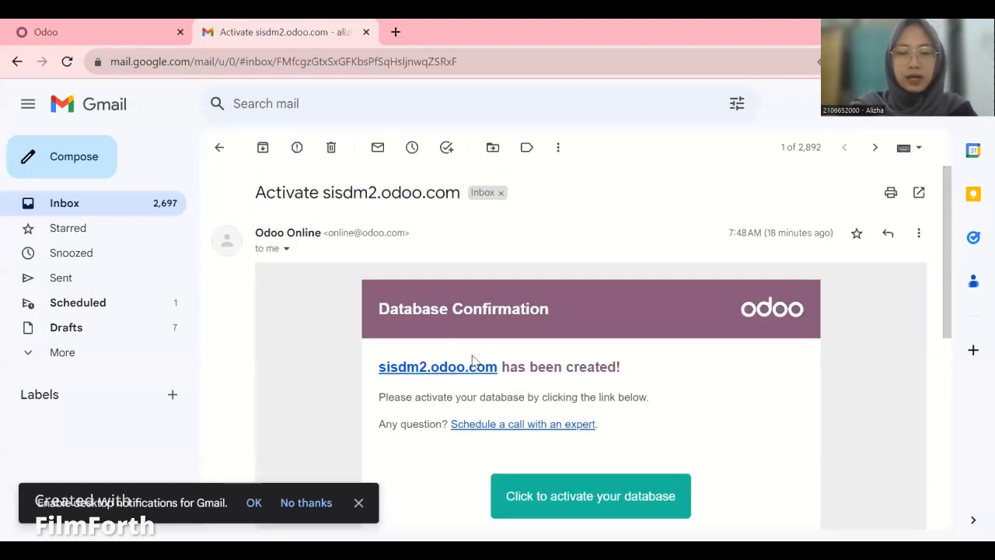
{"action": "scroll", "coordinate": [471, 360], "scroll_direction": "down", "scroll_amount": 1}
{"action": "scroll", "coordinate": [471, 360], "scroll_direction": "down", "scroll_amount": 1}
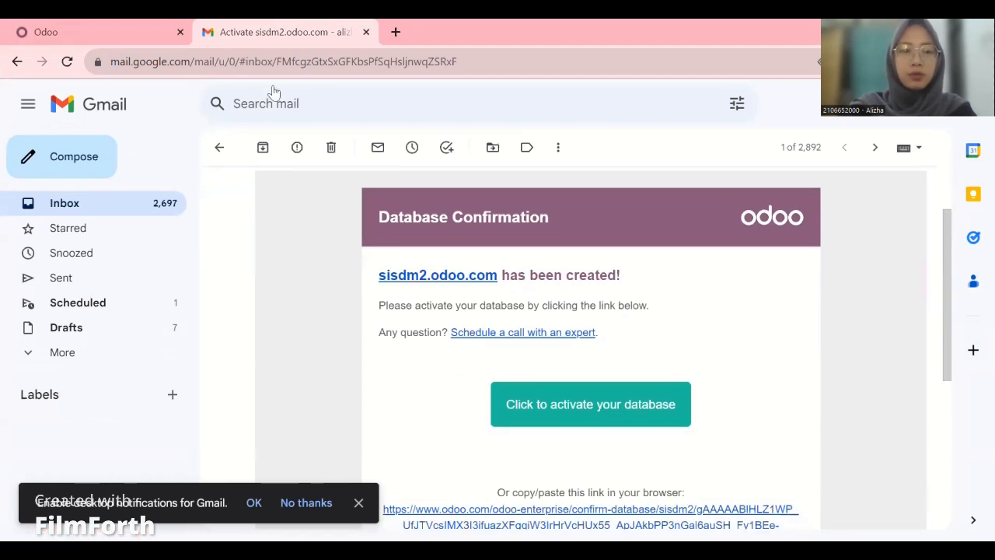
{"action": "scroll", "coordinate": [349, 291], "scroll_direction": "up", "scroll_amount": 1}
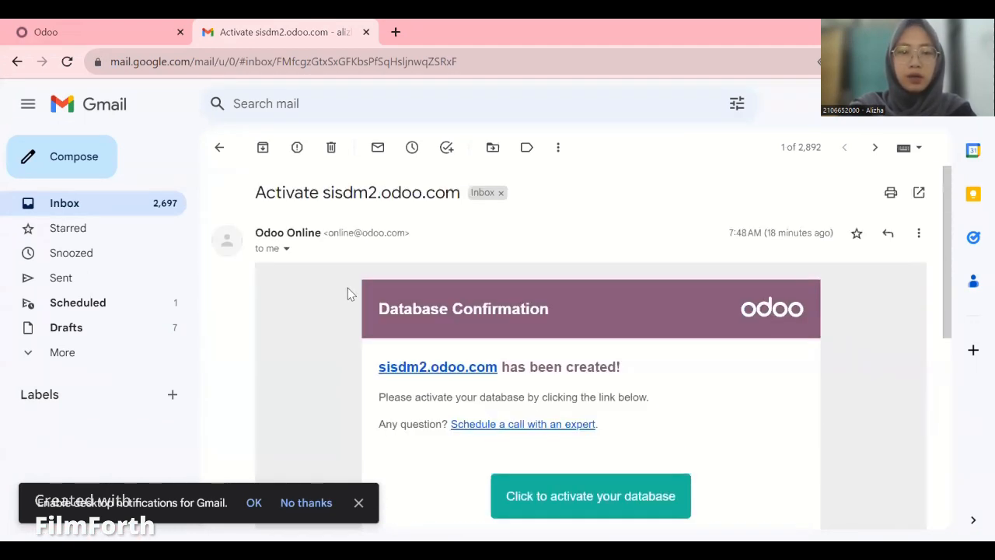
{"action": "scroll", "coordinate": [348, 291], "scroll_direction": "down", "scroll_amount": 2}
{"action": "scroll", "coordinate": [488, 329], "scroll_direction": "up", "scroll_amount": 1}
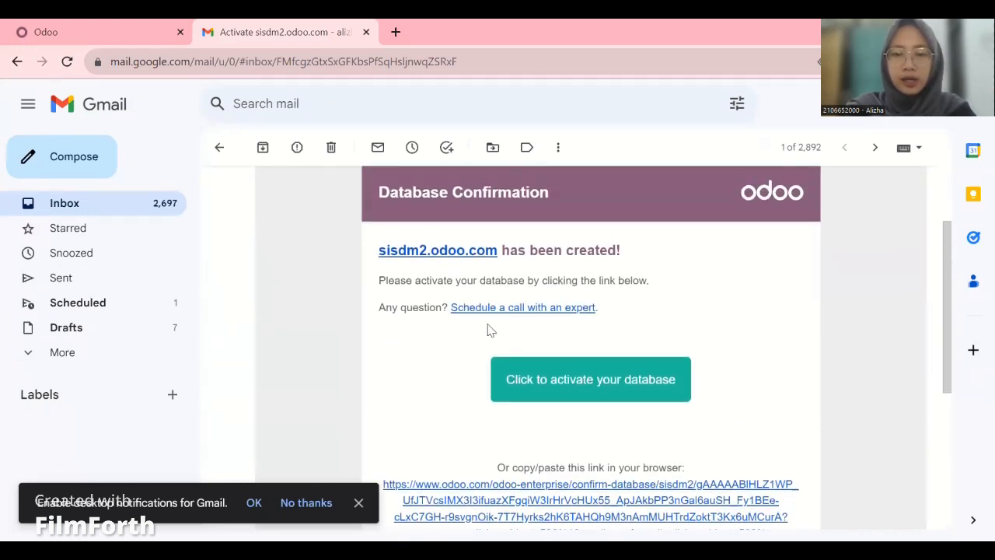
Open the activation link from the email, then choose and confirm the account password to activate the database.
{"action": "left_click", "coordinate": [553, 387]}
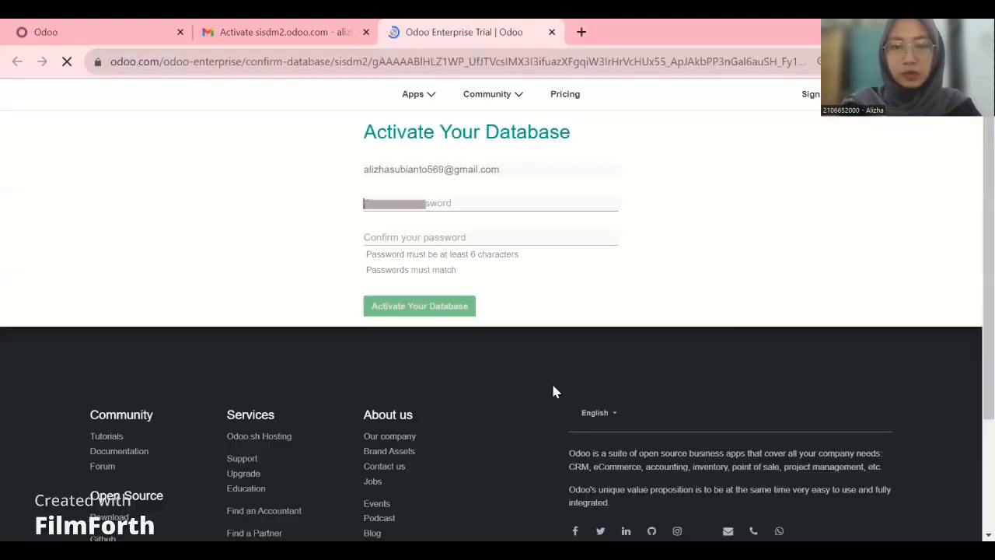
{"action": "left_click", "coordinate": [401, 199]}
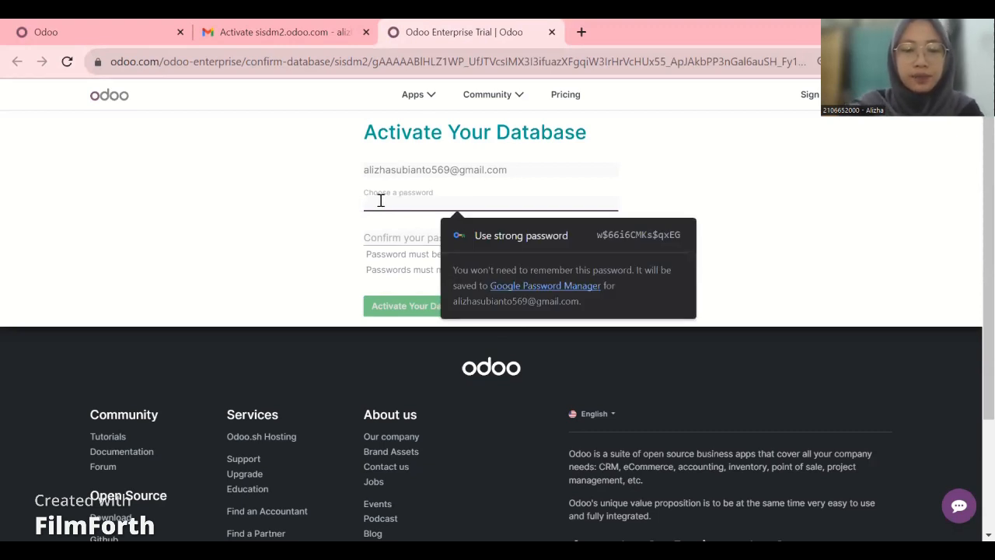
{"action": "type", "text": "********"}
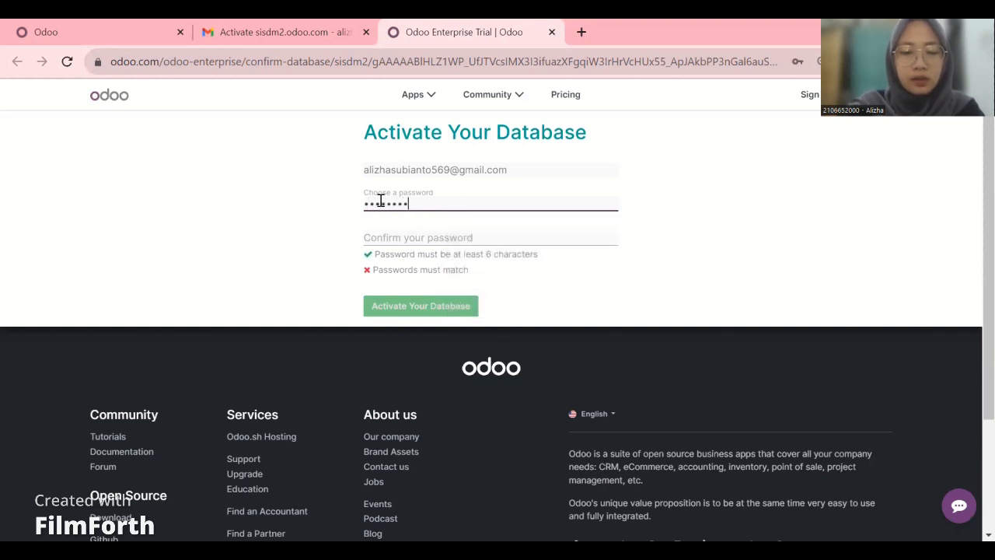
{"action": "type", "text": "***"}
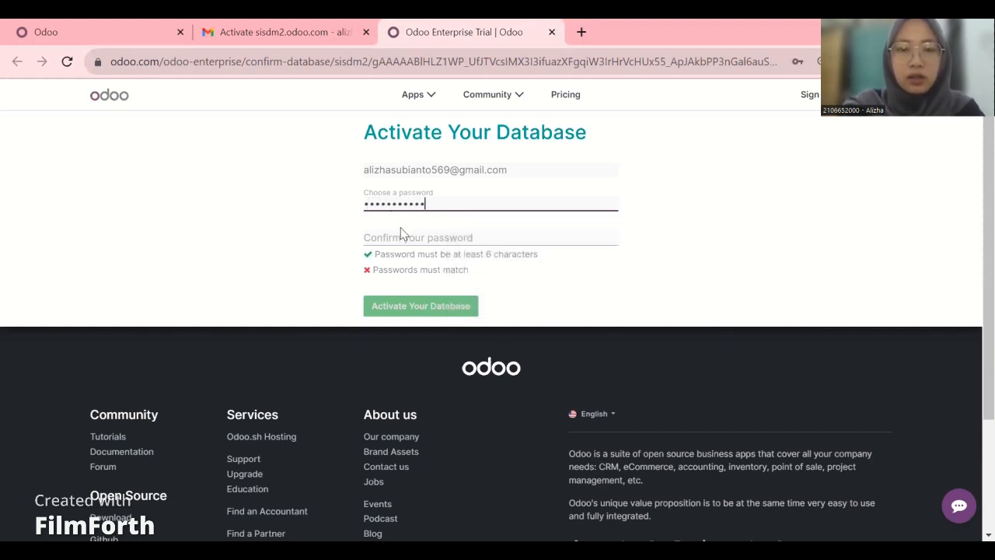
{"action": "left_click", "coordinate": [401, 236]}
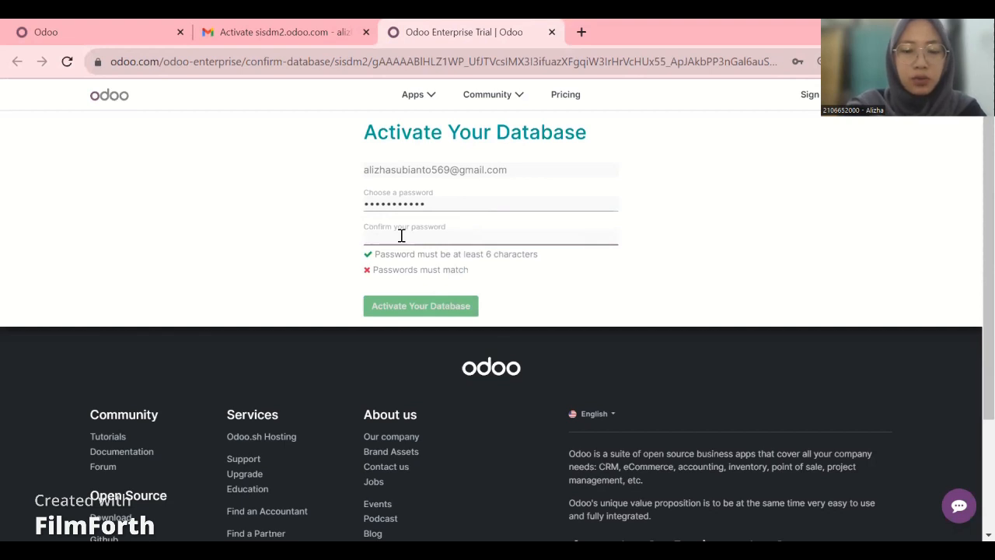
{"action": "type", "text": "*******"}
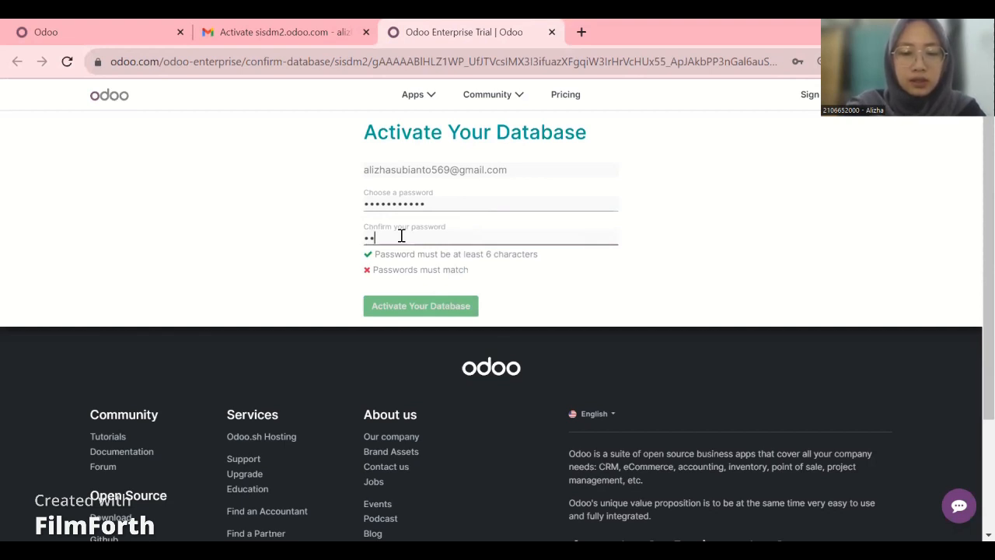
{"action": "type", "text": "**"}
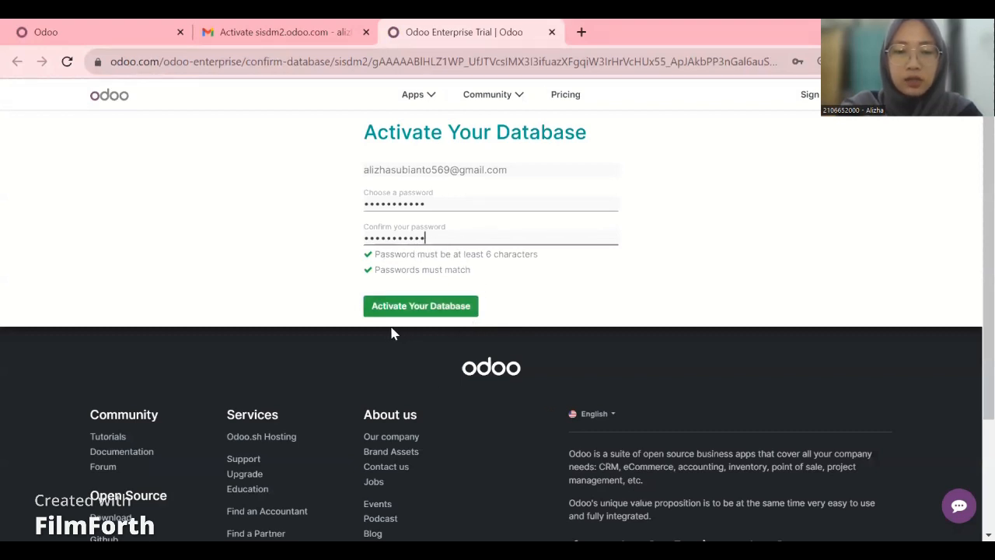
{"action": "left_click", "coordinate": [523, 281]}
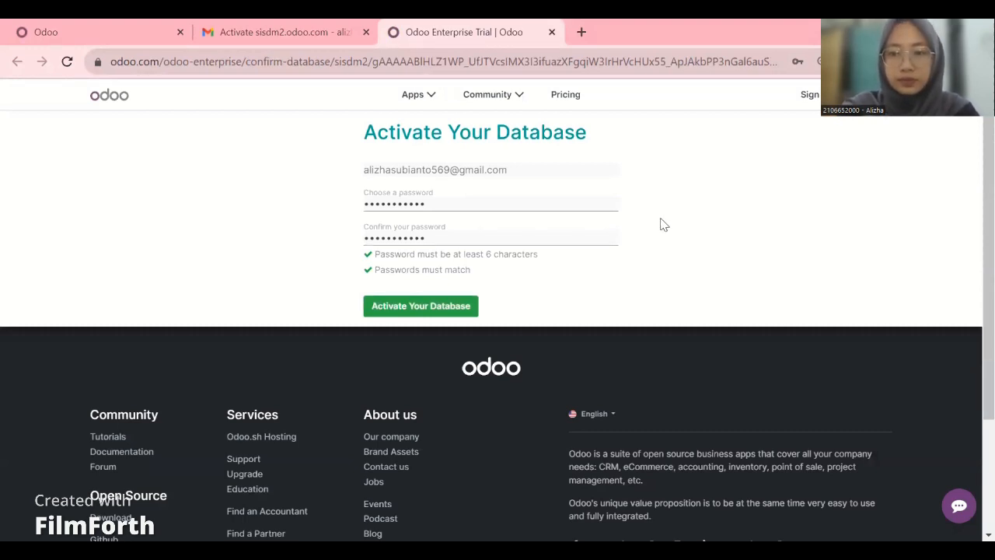
{"action": "left_click", "coordinate": [438, 308]}
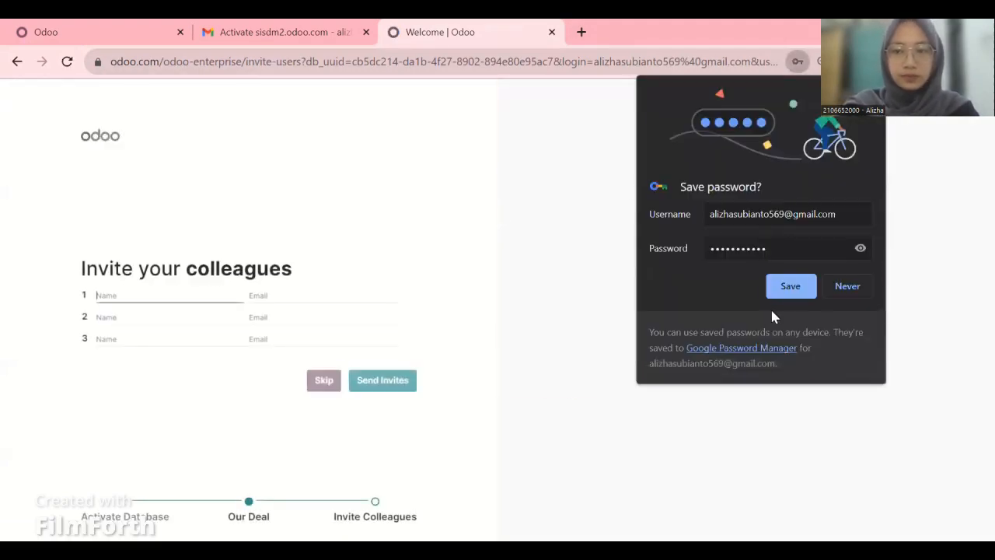
Save the account password in the browser, skip inviting colleagues and continue to sisdm2.odoo.com.
{"action": "left_click", "coordinate": [800, 290]}
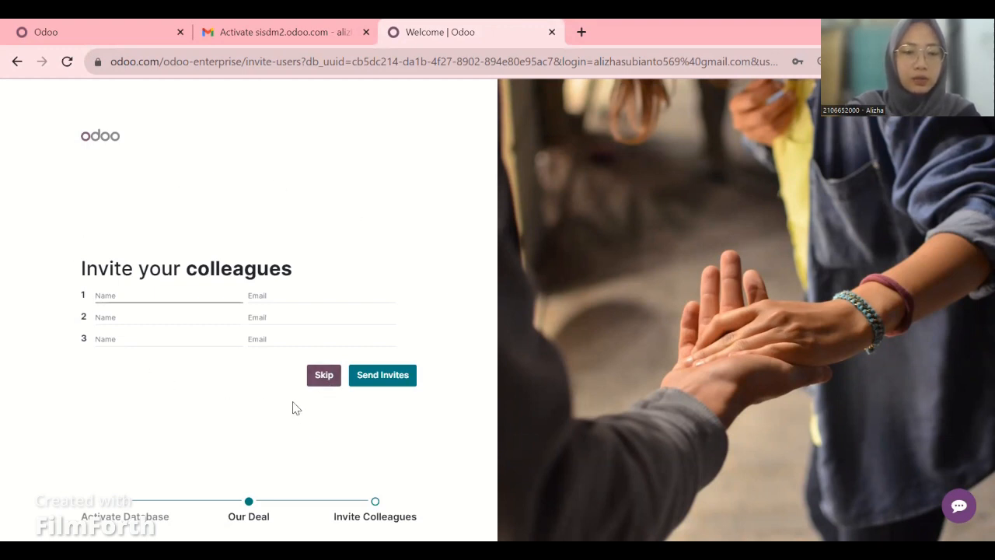
{"action": "left_click", "coordinate": [330, 380]}
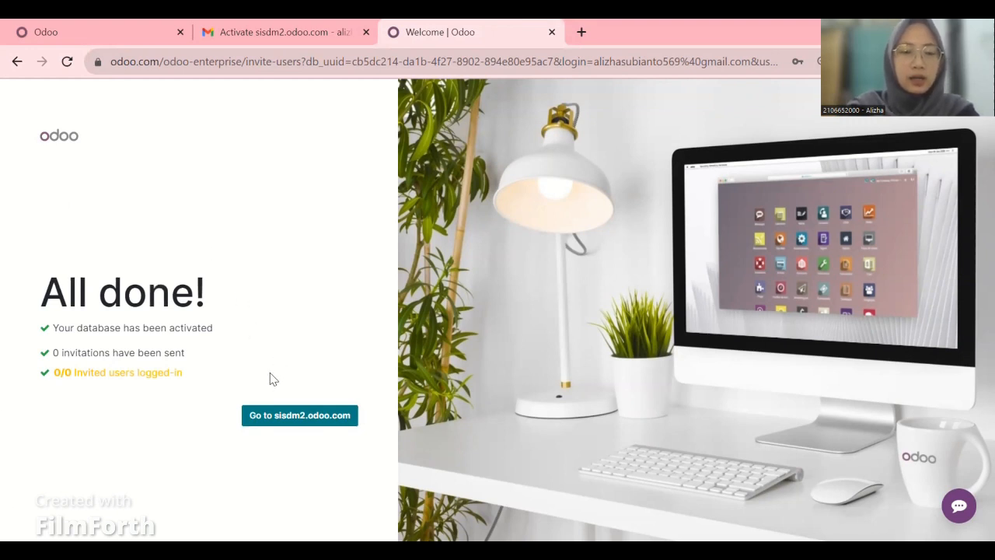
{"action": "left_click", "coordinate": [279, 417]}
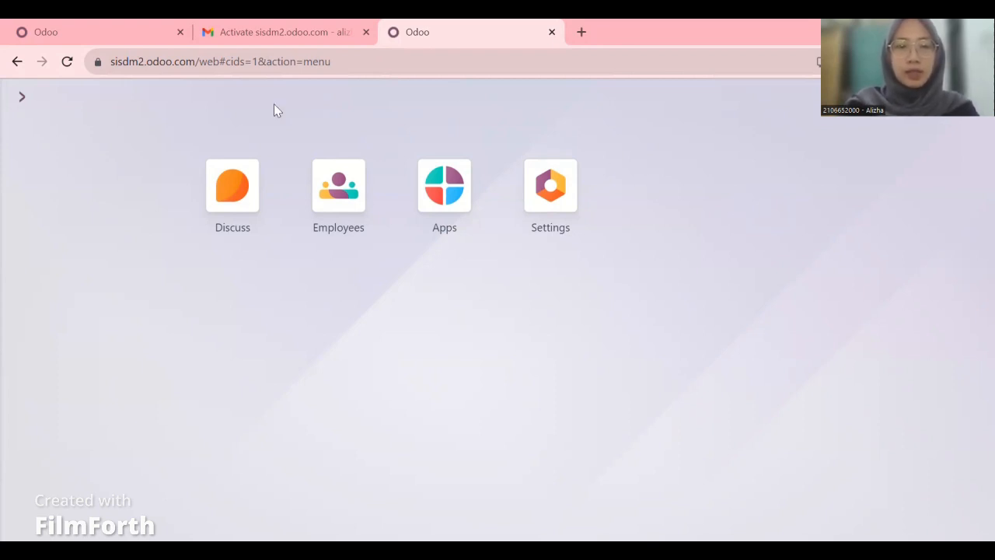
Look through the Employees app, including its employee cards, departments and configuration options, and return to the home screen.
{"action": "left_click", "coordinate": [327, 191]}
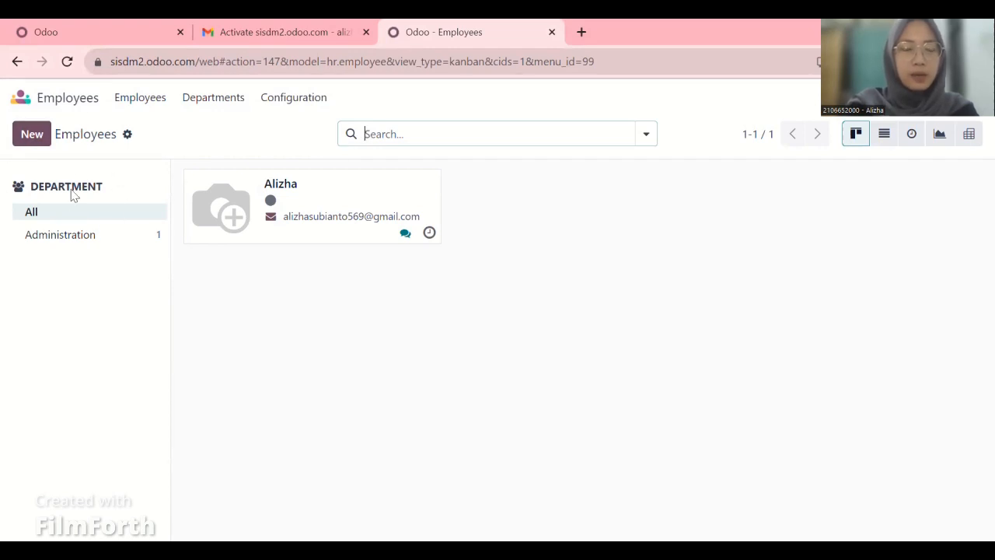
{"action": "left_click", "coordinate": [150, 101]}
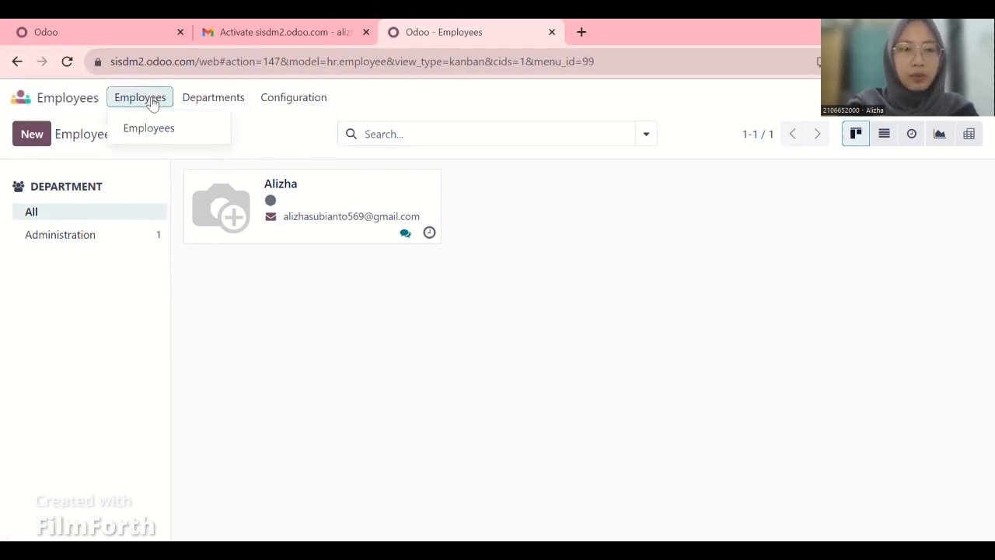
{"action": "left_click", "coordinate": [202, 104]}
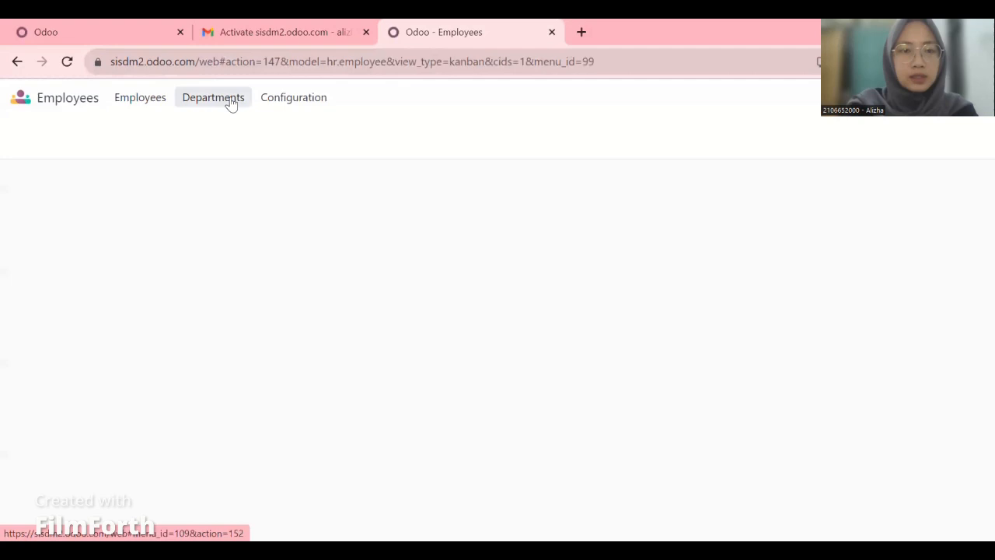
{"action": "left_click", "coordinate": [273, 103]}
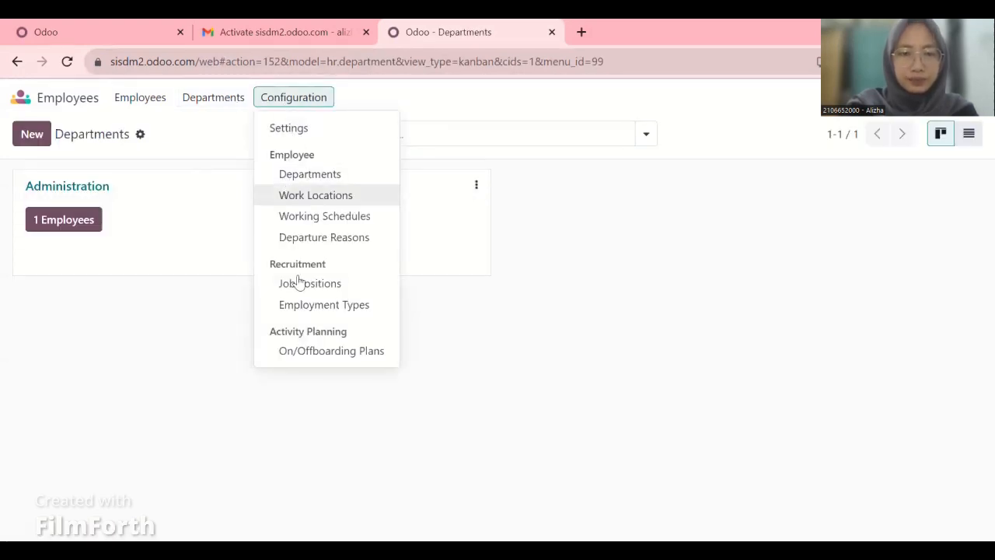
{"action": "left_click", "coordinate": [293, 175]}
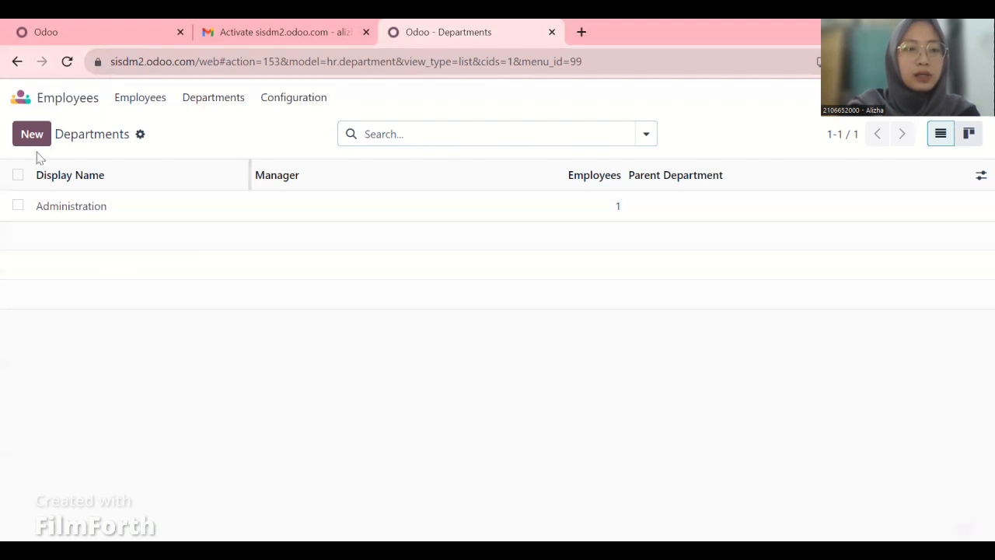
{"action": "left_click", "coordinate": [22, 97]}
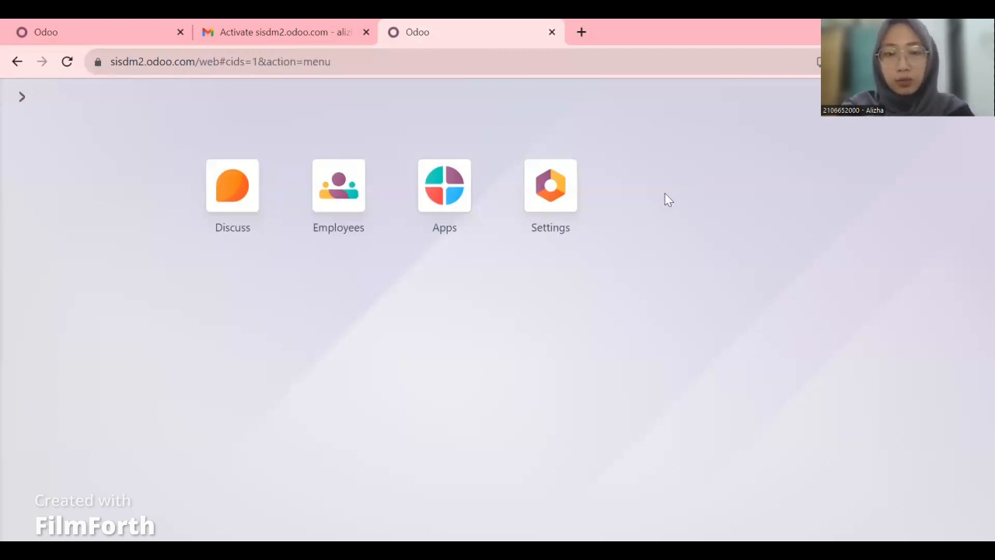
Browse the installable Odoo apps, filtered to the Human Resources category.
{"action": "left_click", "coordinate": [433, 186]}
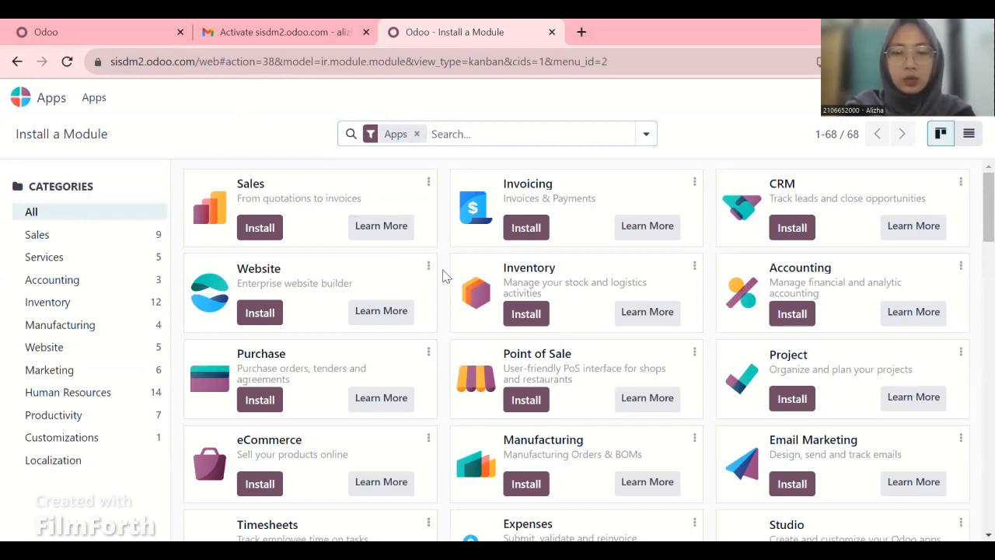
{"action": "scroll", "coordinate": [445, 276], "scroll_direction": "down", "scroll_amount": 2}
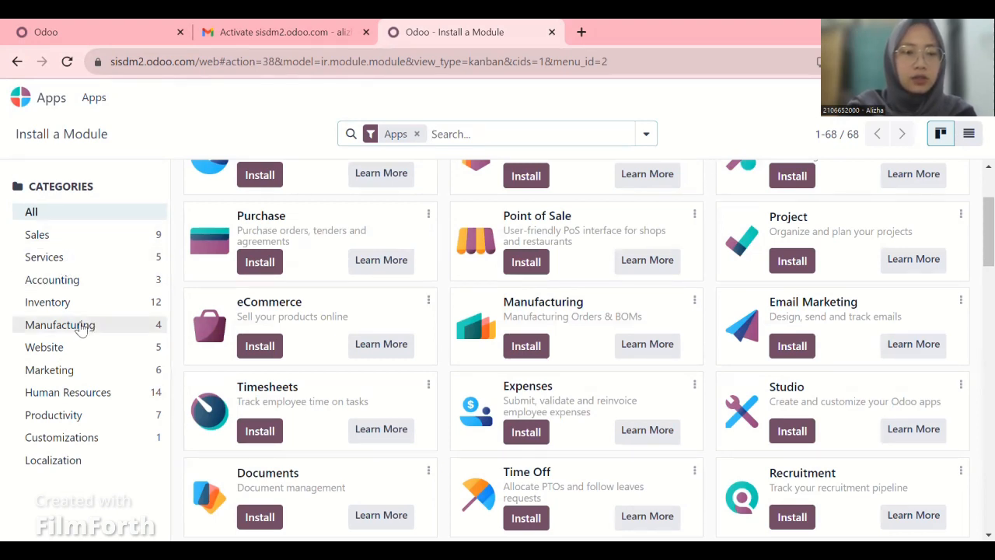
{"action": "left_click", "coordinate": [70, 392]}
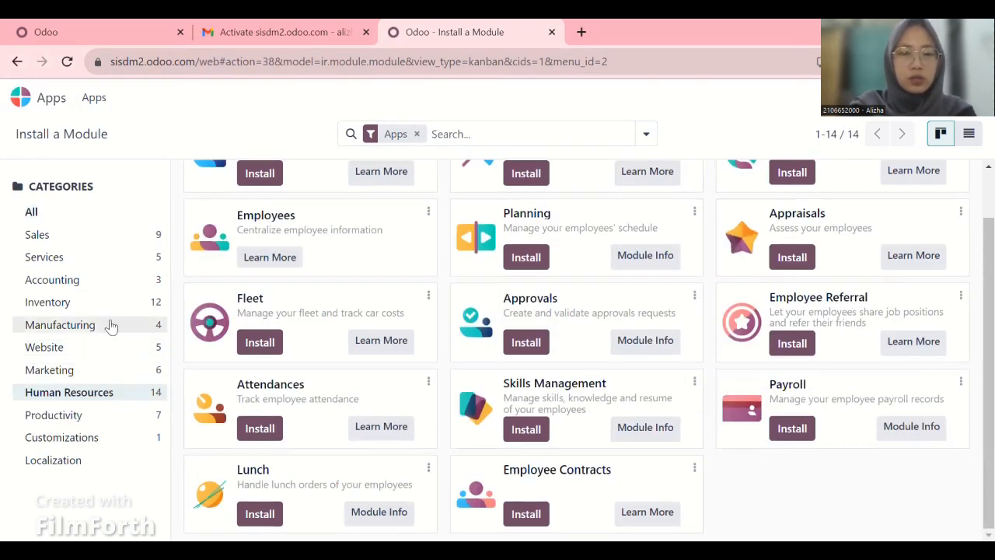
{"action": "scroll", "coordinate": [407, 291], "scroll_direction": "up", "scroll_amount": 2}
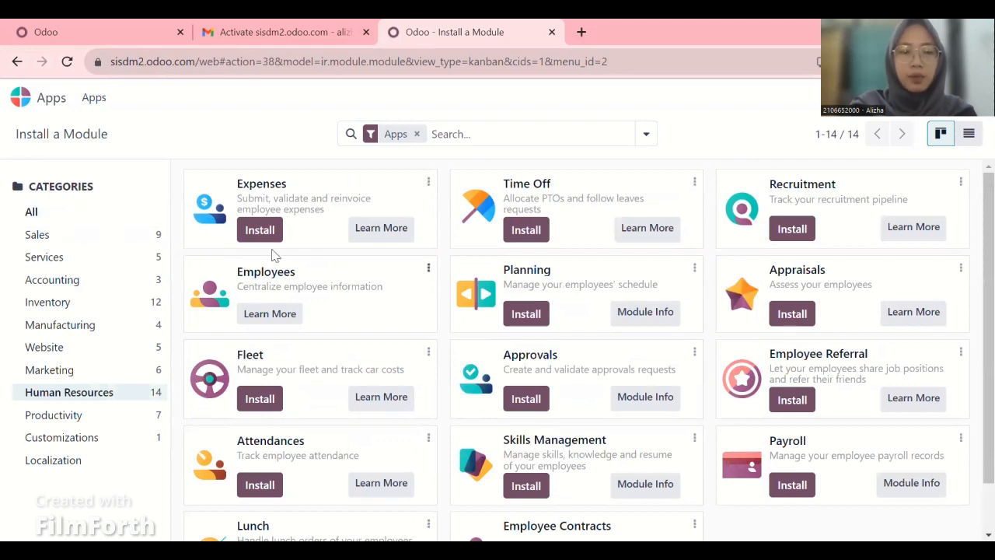
{"action": "scroll", "coordinate": [475, 329], "scroll_direction": "down", "scroll_amount": 1}
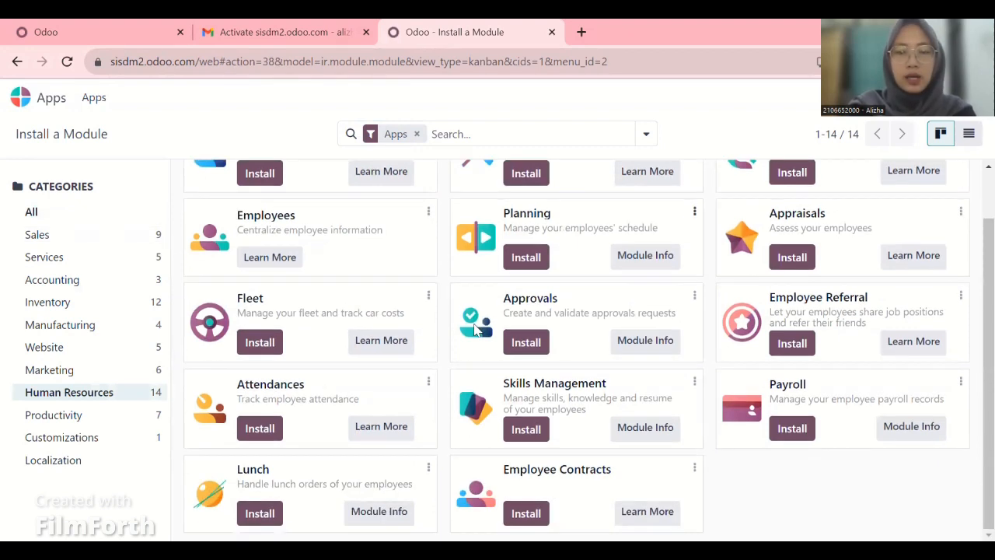
Install the Planning app and accept the pricing plan change with its 15-day test period.
{"action": "left_click", "coordinate": [533, 258]}
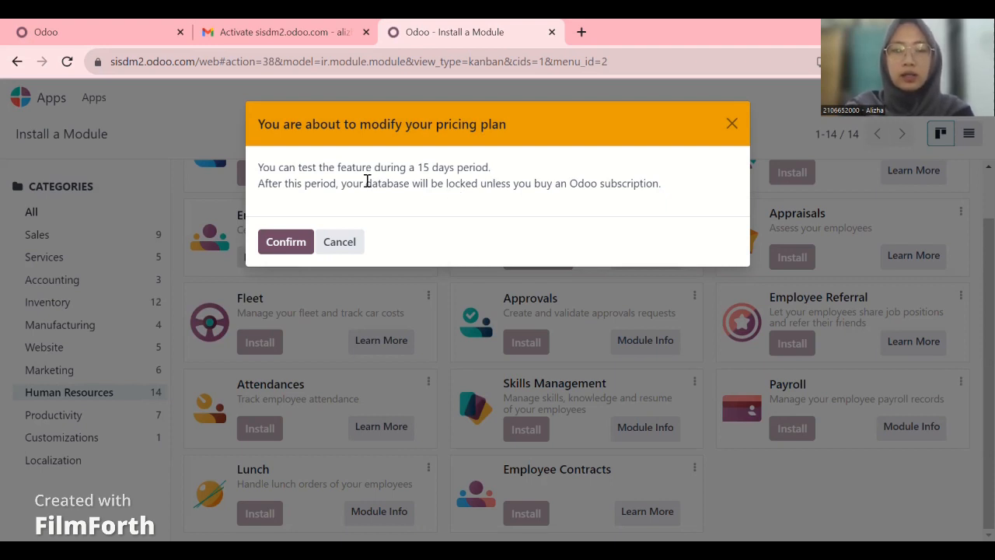
{"action": "left_click_drag", "start_coordinate": [381, 183], "coordinate": [479, 178]}
{"action": "left_click", "coordinate": [546, 183]}
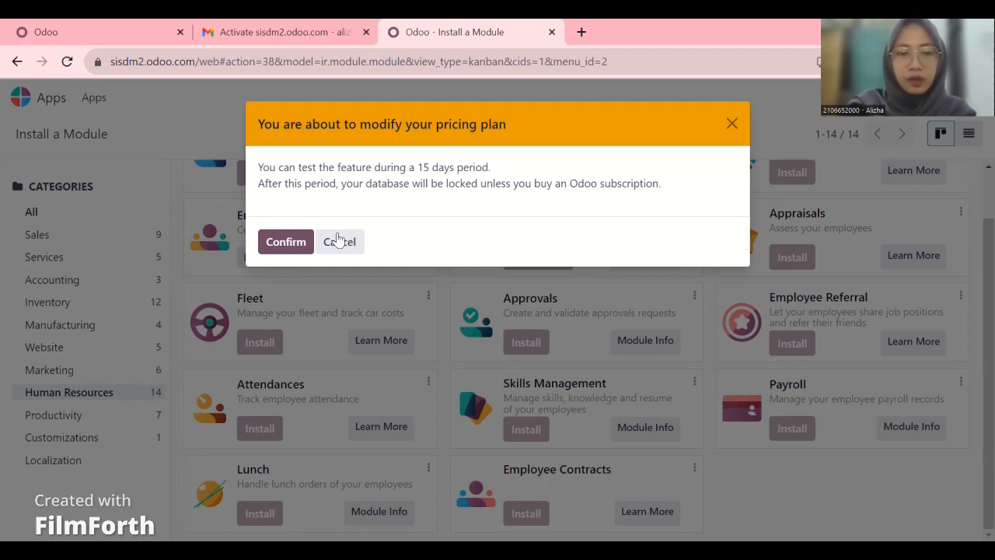
{"action": "left_click", "coordinate": [285, 242]}
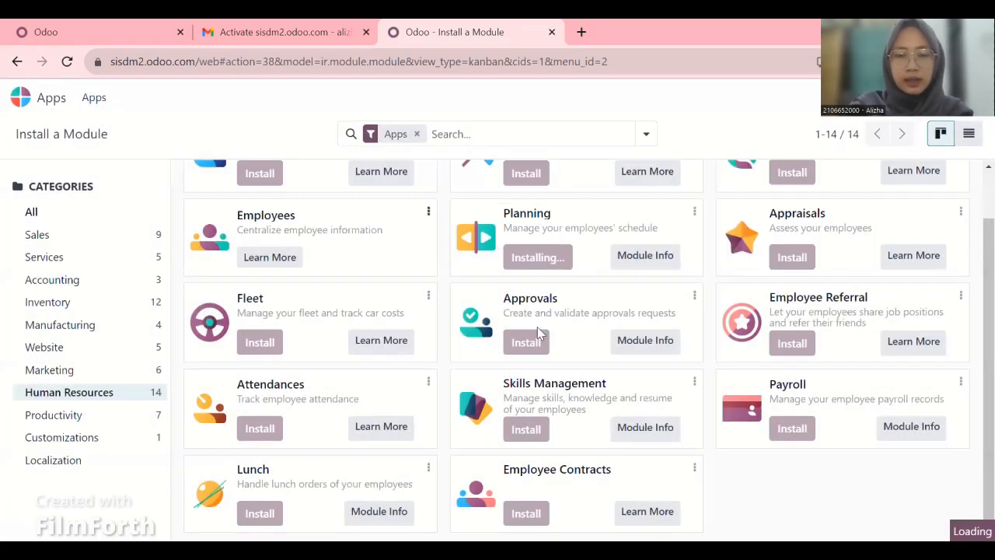
View the weekly schedule in the newly installed Planning app and return to the home screen.
{"action": "scroll", "coordinate": [528, 350], "scroll_direction": "up", "scroll_amount": 1}
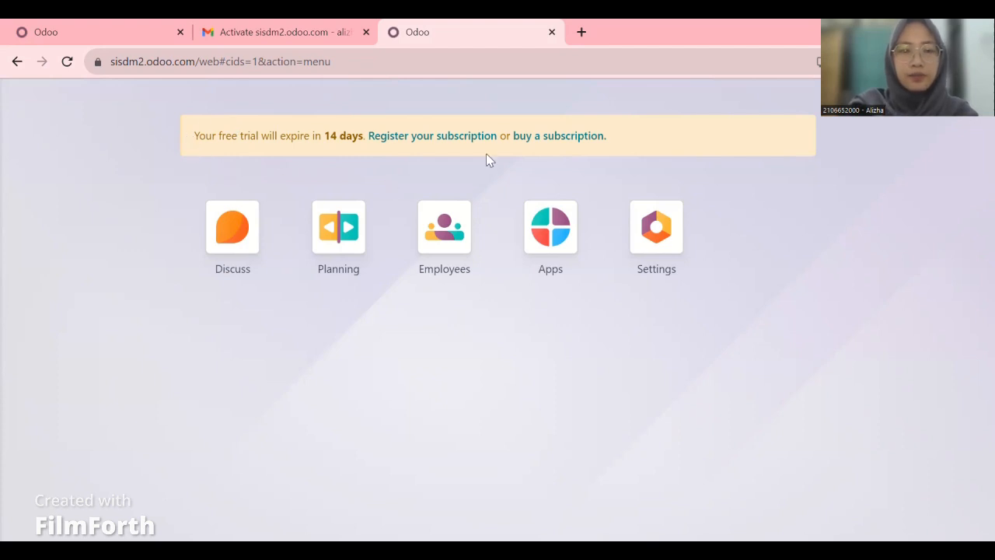
{"action": "left_click", "coordinate": [350, 236]}
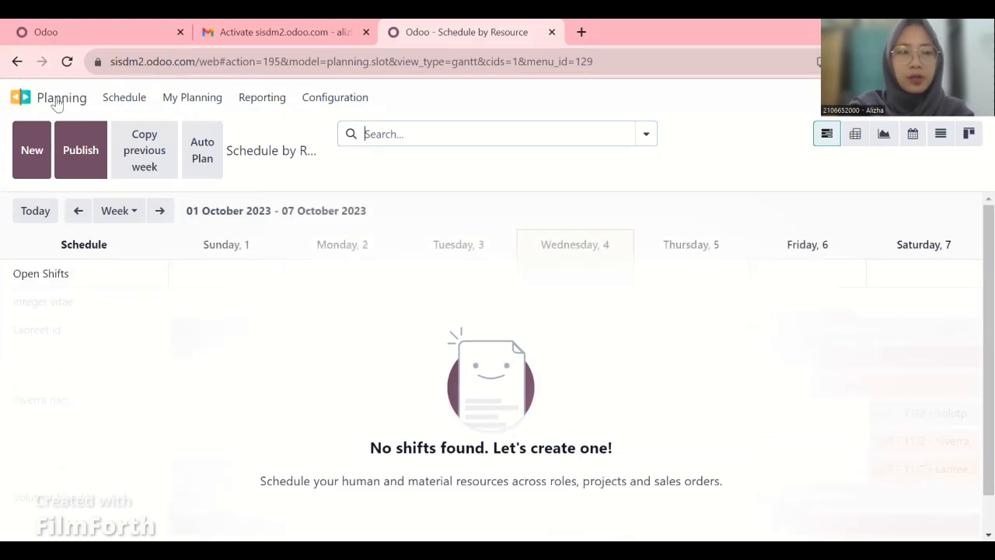
{"action": "left_click", "coordinate": [21, 97]}
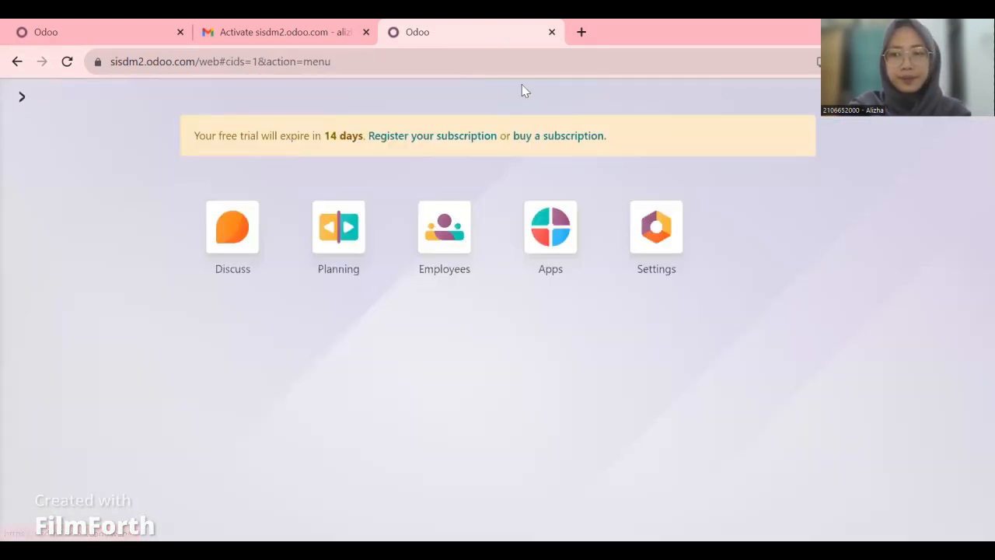